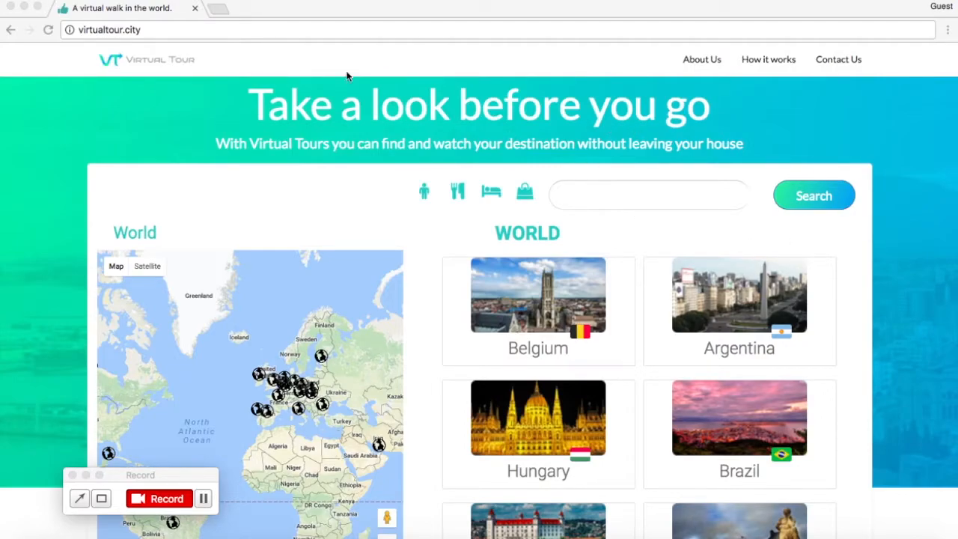
- Open login.virtualtour.city in a new browser tab
click(218, 8)
text(login.)
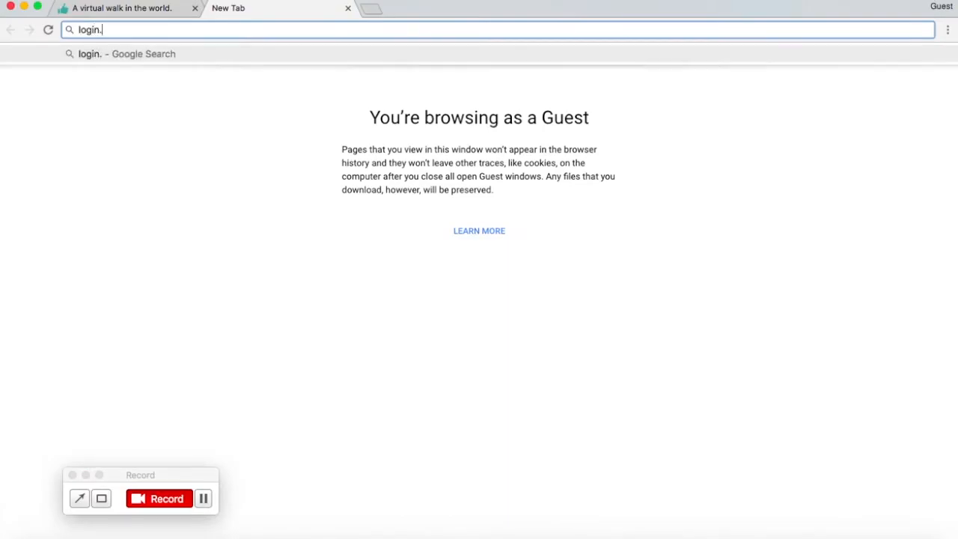
text(virtualtour)
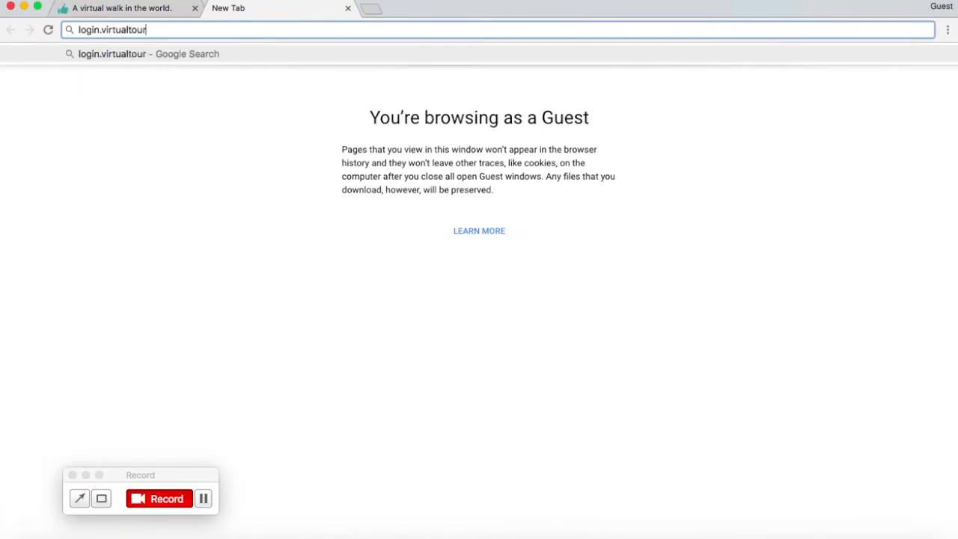
text(.city)
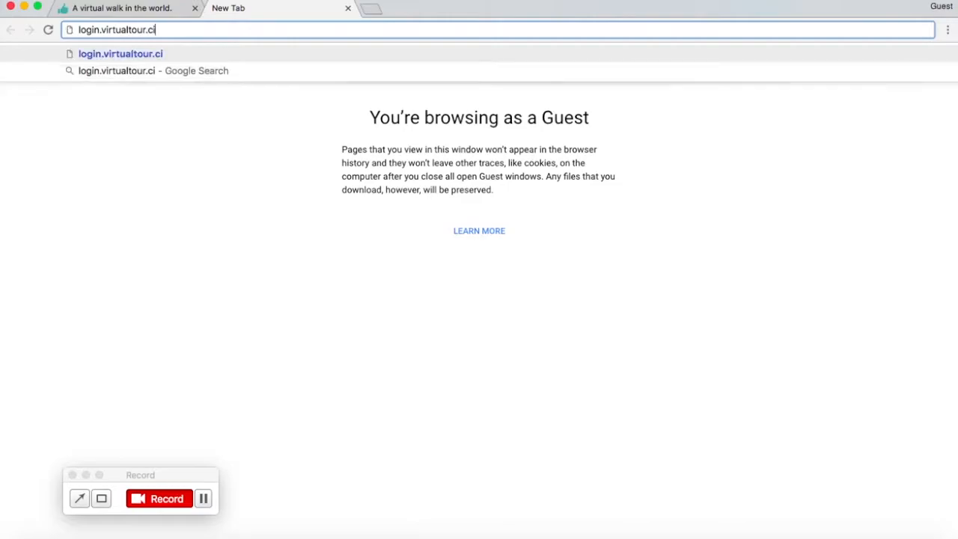
key(Return)
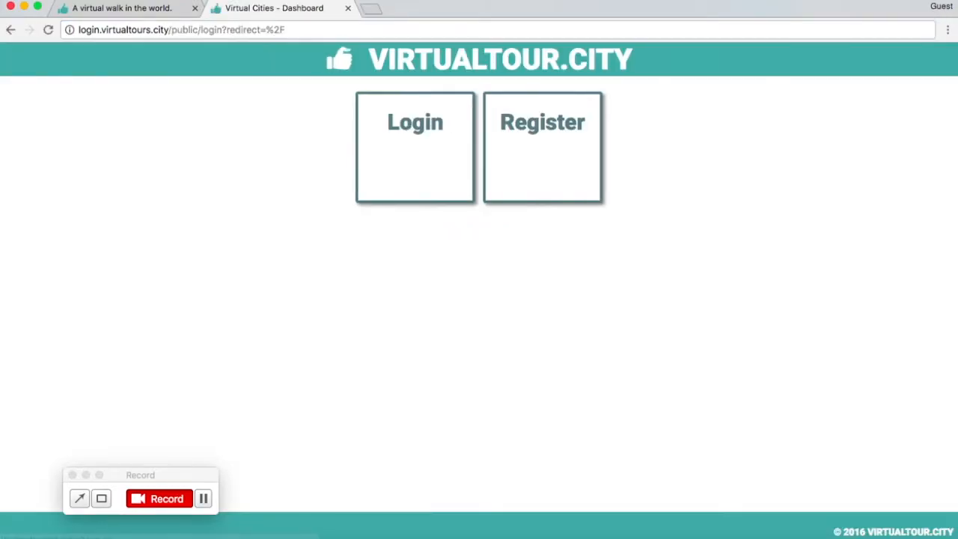
- Log in with the Google+ account and allow virtualtours.city the requested email and calendar access
click(423, 141)
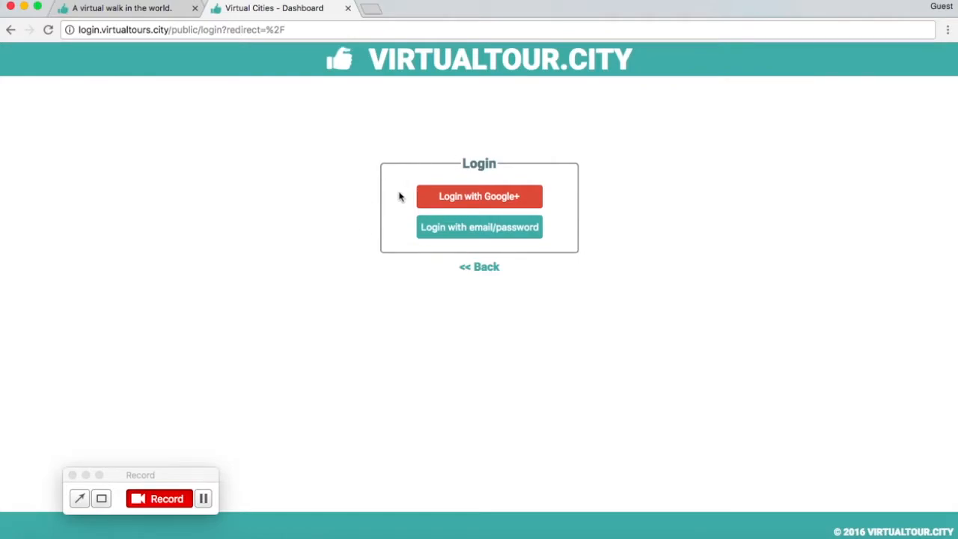
click(501, 200)
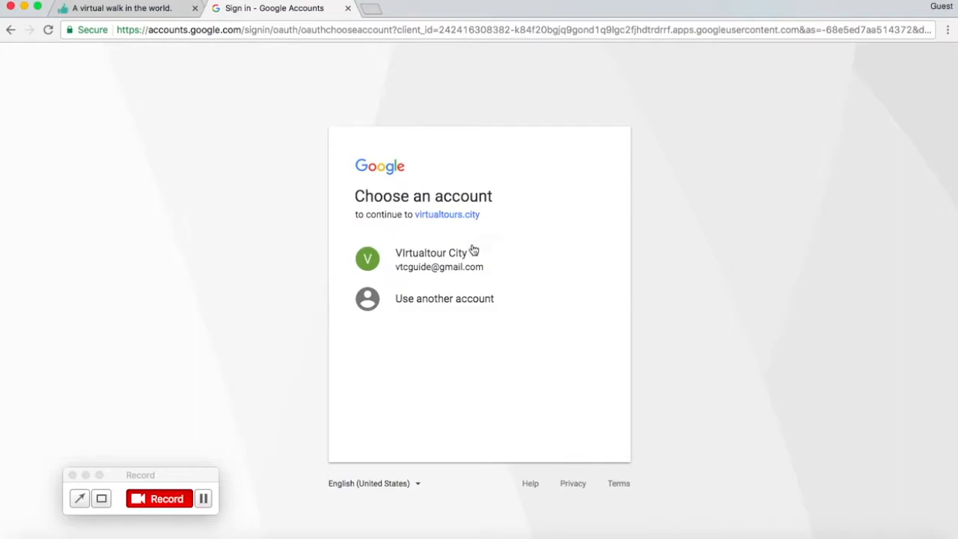
click(446, 250)
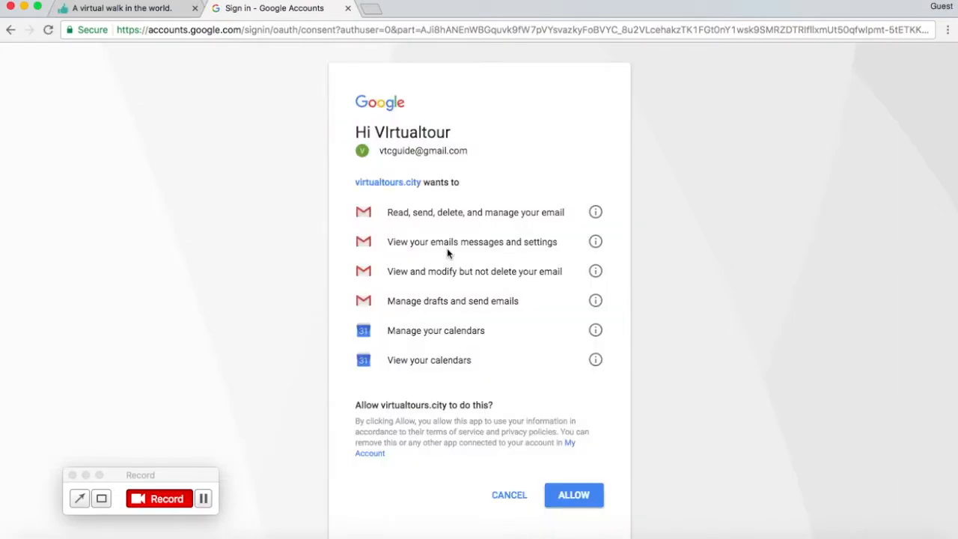
click(568, 499)
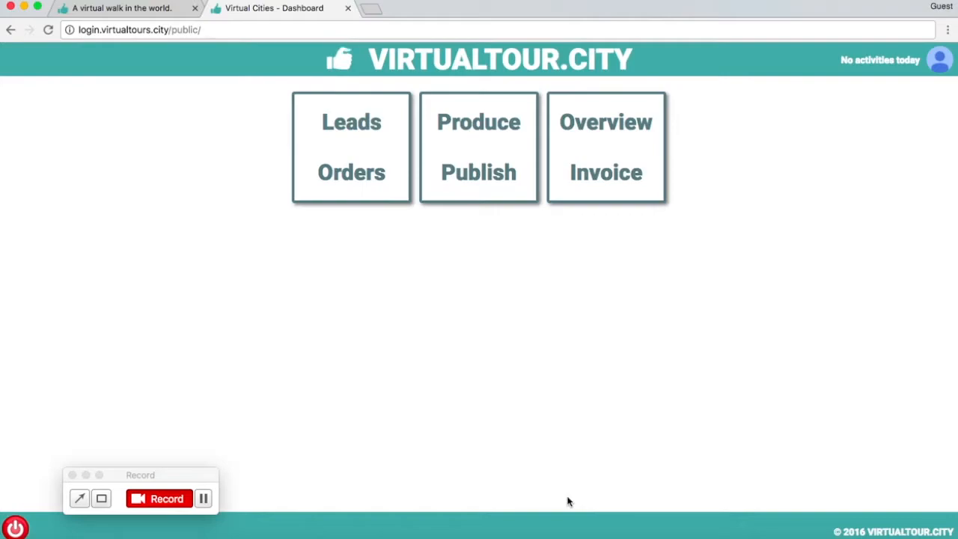
- Start a new order under Leads & Orders and enter Dudelange Swimming Pool as the client name
click(357, 148)
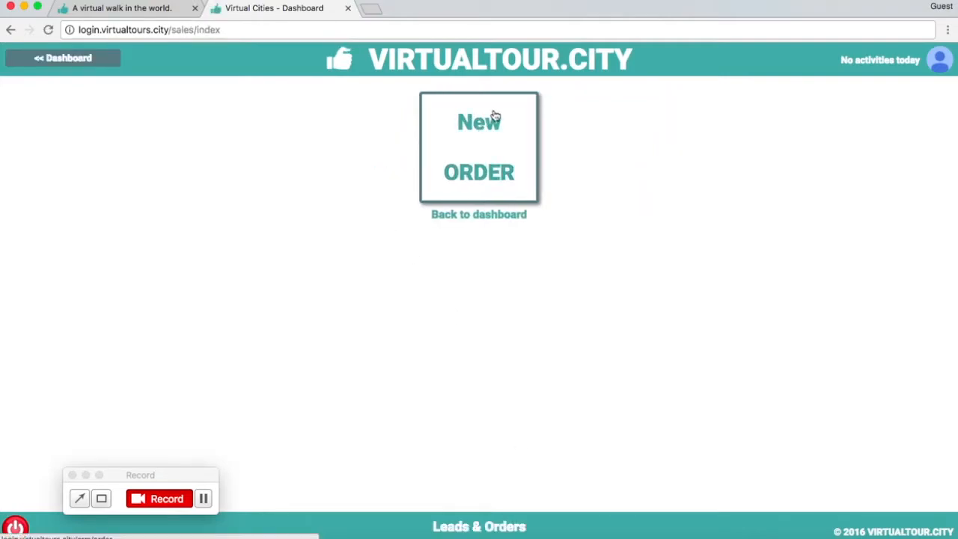
click(478, 155)
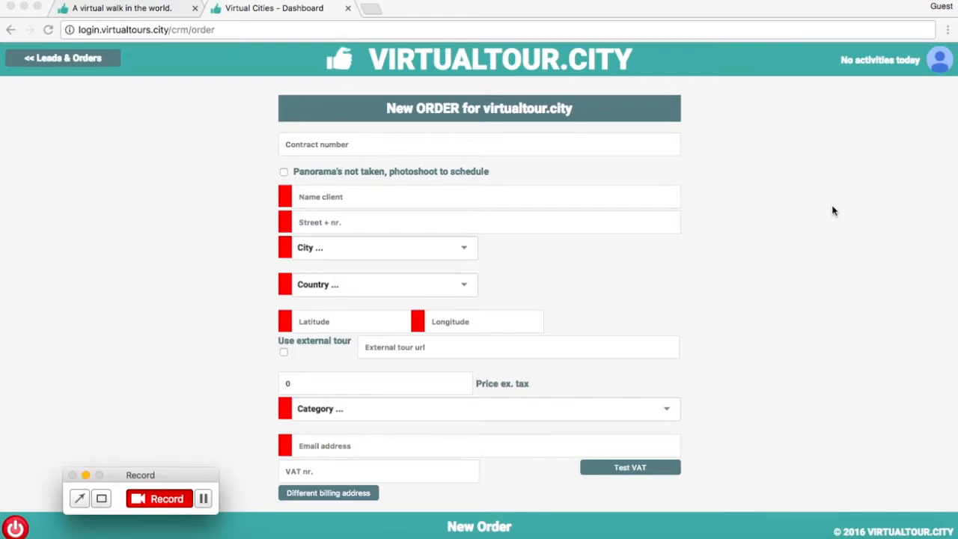
click(613, 198)
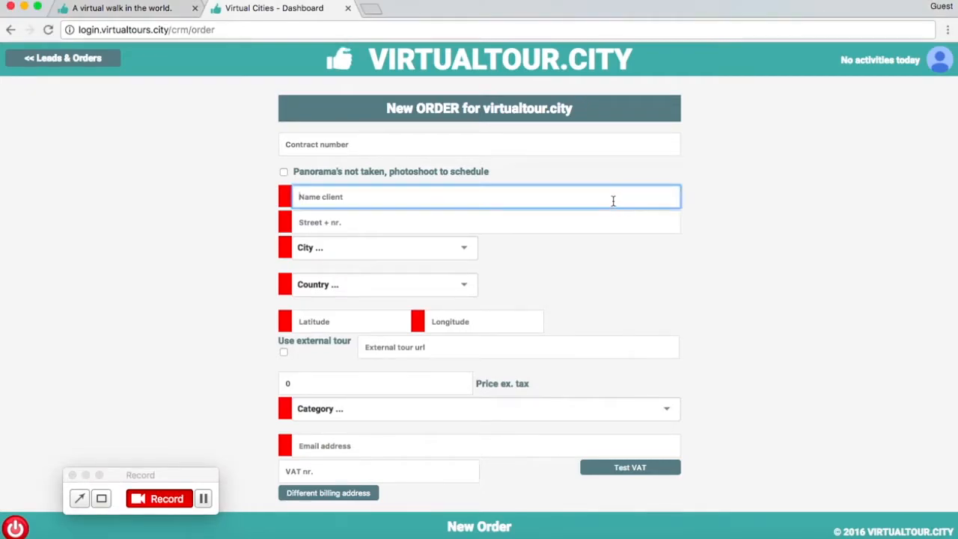
text(Dudelange)
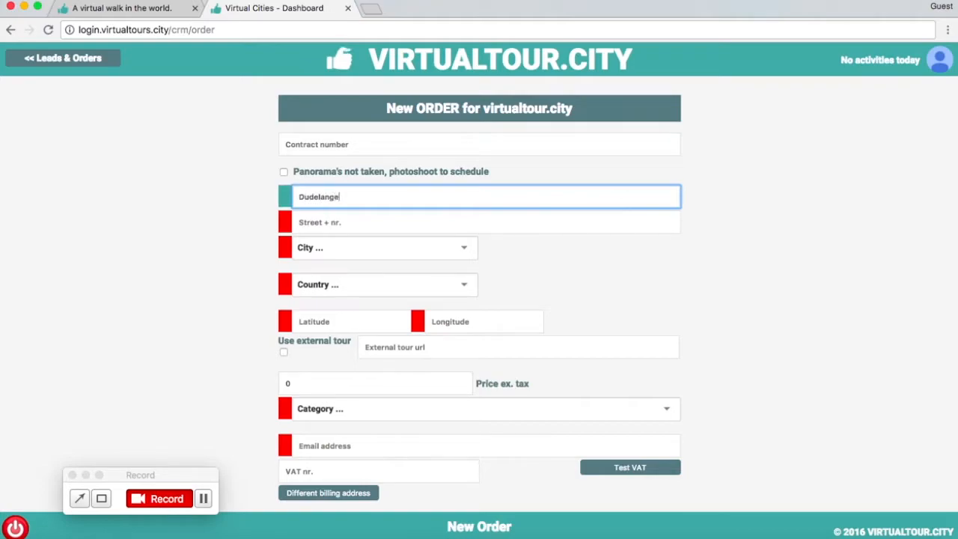
text( Swimming Pool)
- Enter the client's street and house number in the order
click(438, 222)
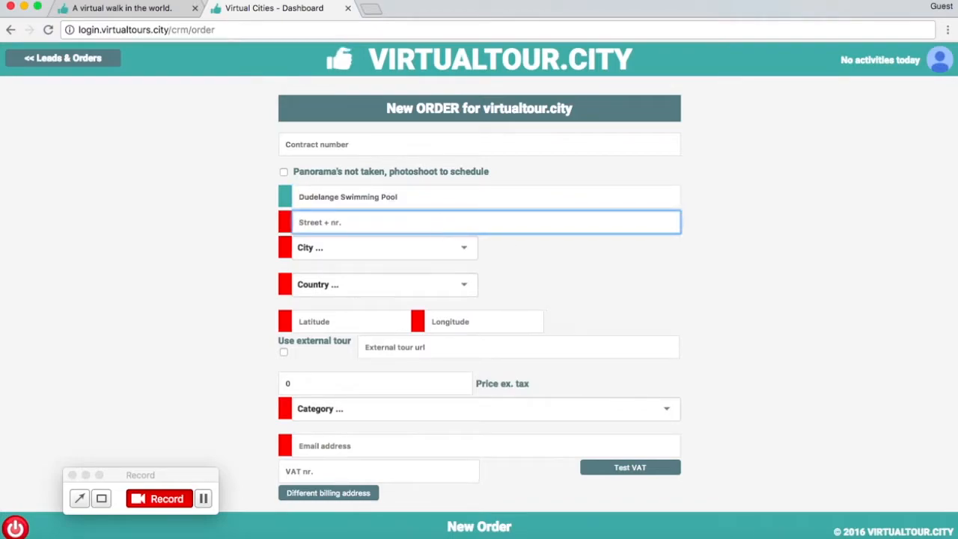
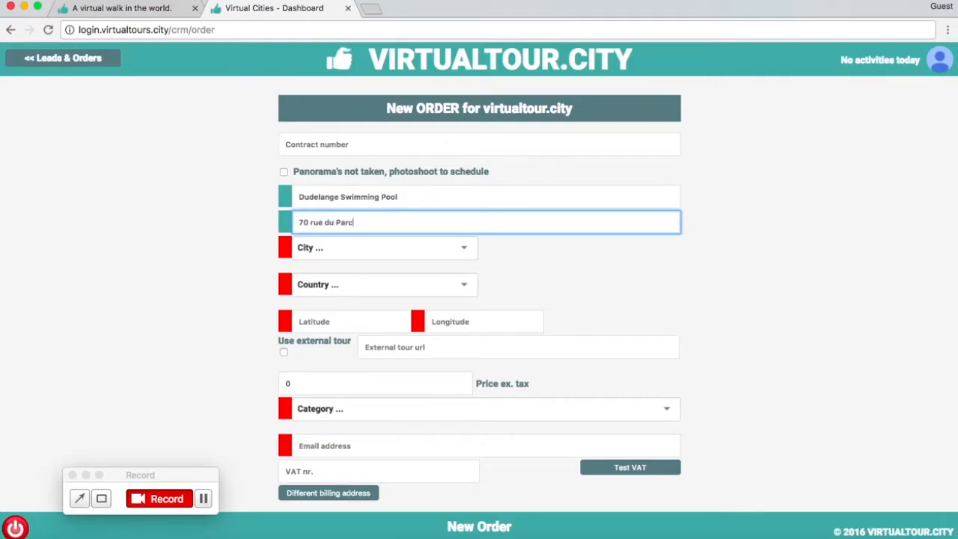
- Select Dudelange as the client's city
click(371, 249)
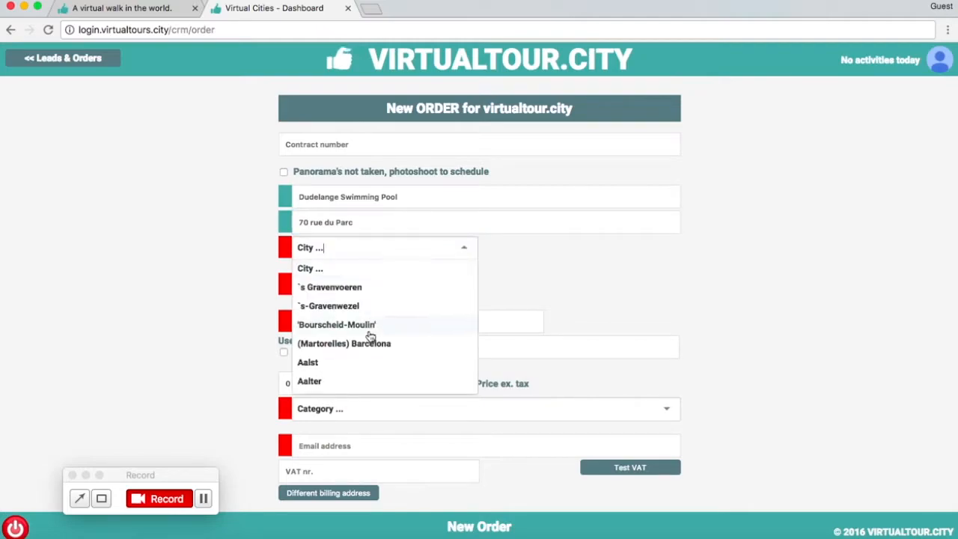
scroll(369, 337, down, 3)
scroll(371, 337, down, 10)
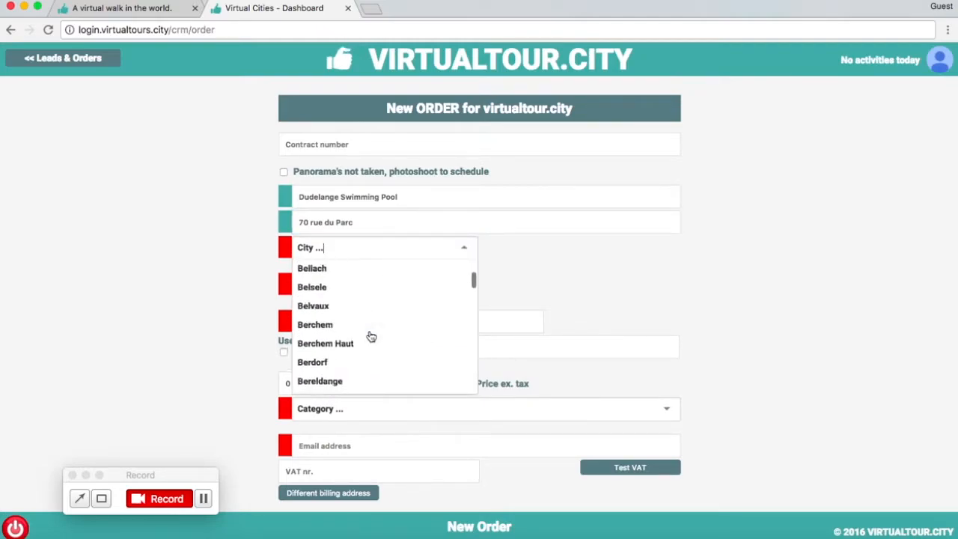
scroll(371, 337, down, 10)
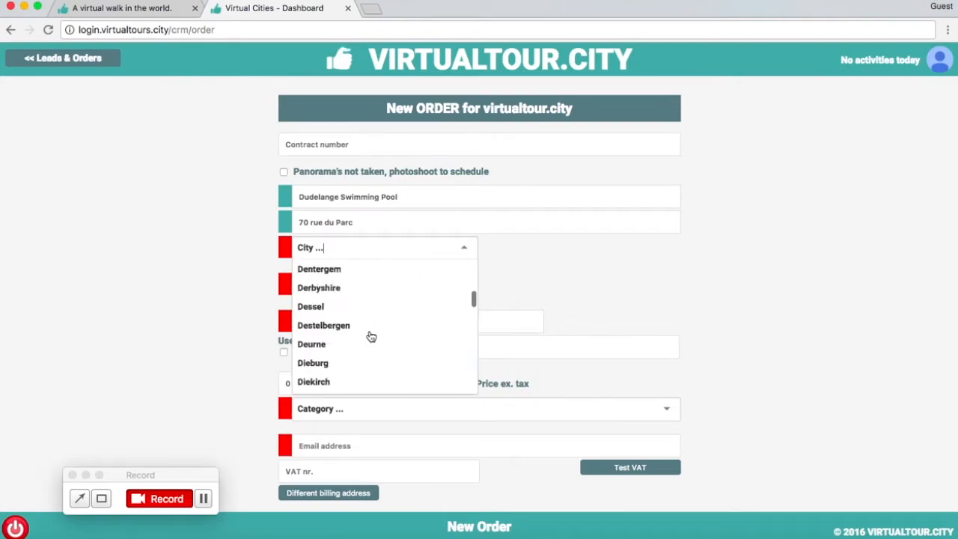
scroll(371, 336, up, 8)
scroll(371, 337, down, 4)
scroll(371, 337, down, 1)
click(369, 336)
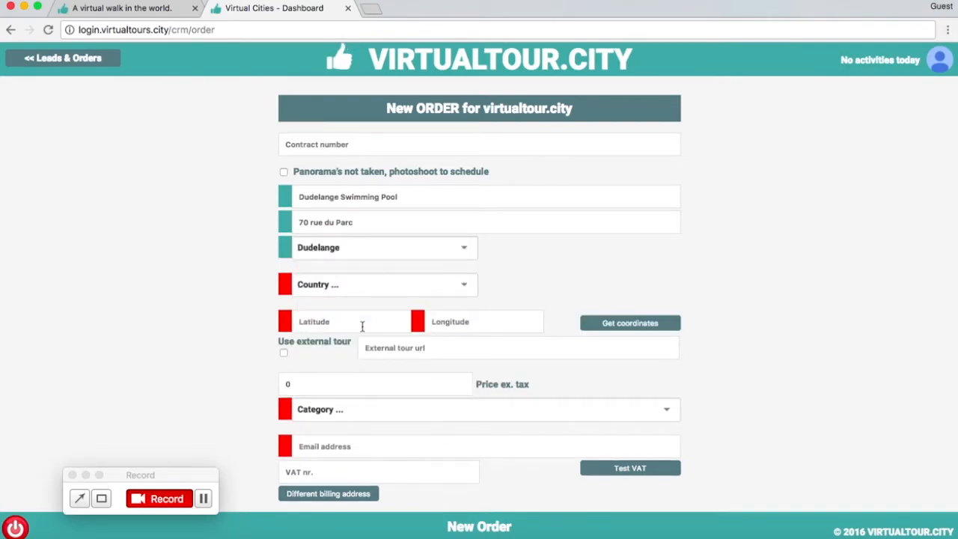
- Select Luxembourg as the client's country
click(392, 285)
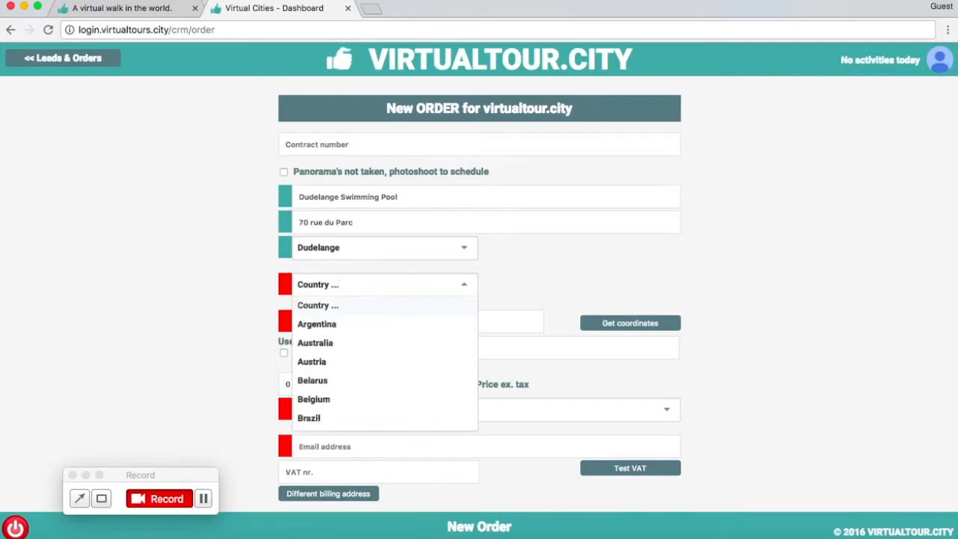
scroll(382, 344, down, 15)
scroll(410, 225, up, 5)
scroll(413, 109, up, 3)
click(402, 156)
- Try the Other... option as the client's country and switch it back to Luxembourg
scroll(488, 172, up, 2)
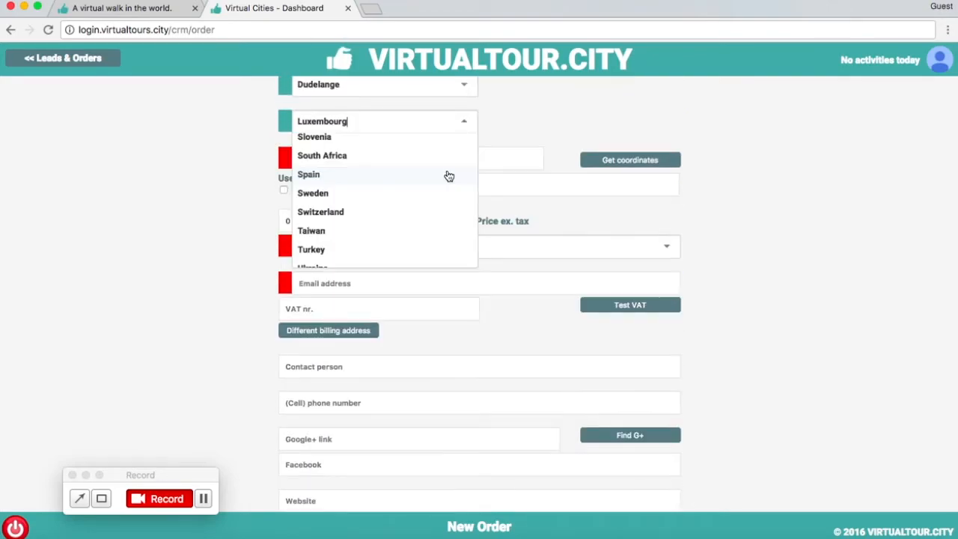
scroll(449, 174, down, 3)
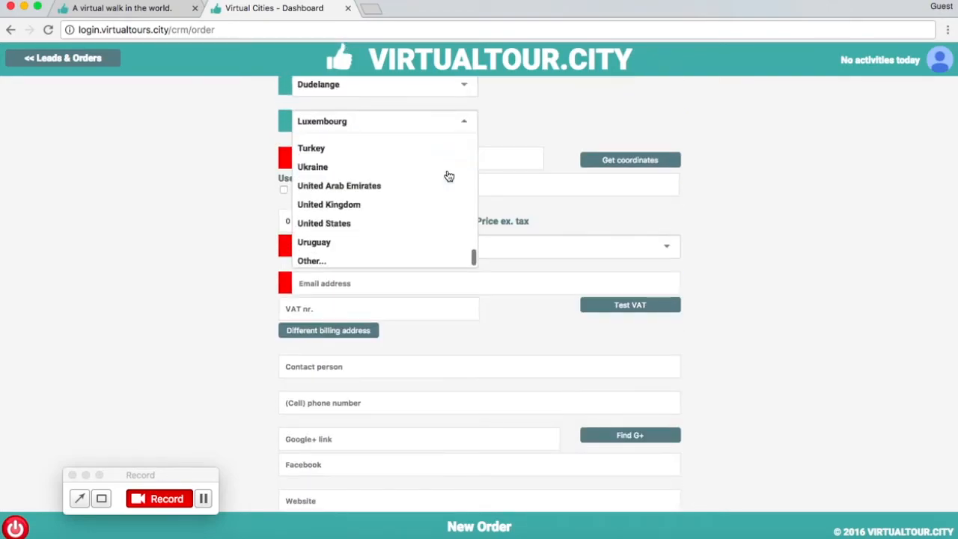
scroll(449, 176, down, 1)
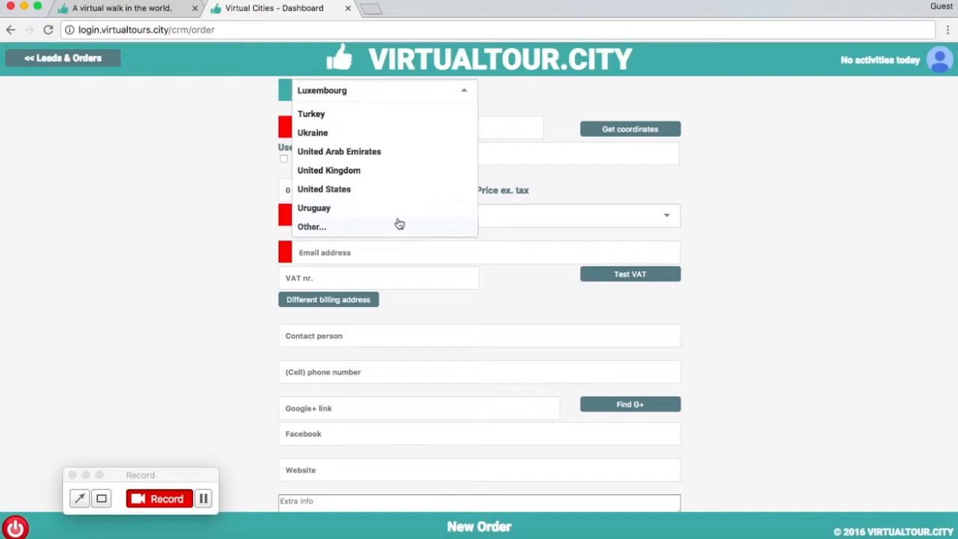
click(357, 228)
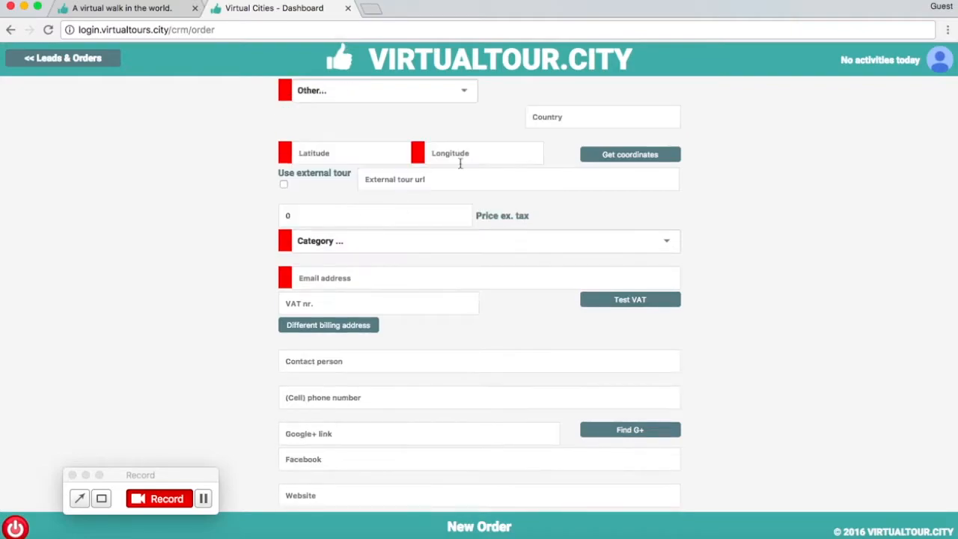
scroll(517, 132, up, 2)
click(460, 145)
scroll(421, 237, up, 10)
click(421, 229)
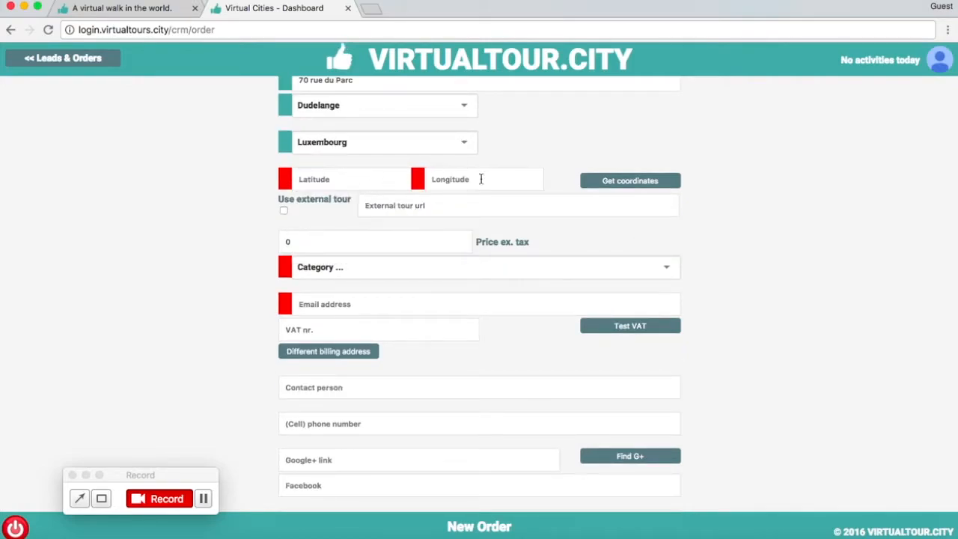
- Get the map coordinates for the client's address and set the price excluding tax to 100
scroll(630, 179, up, 2)
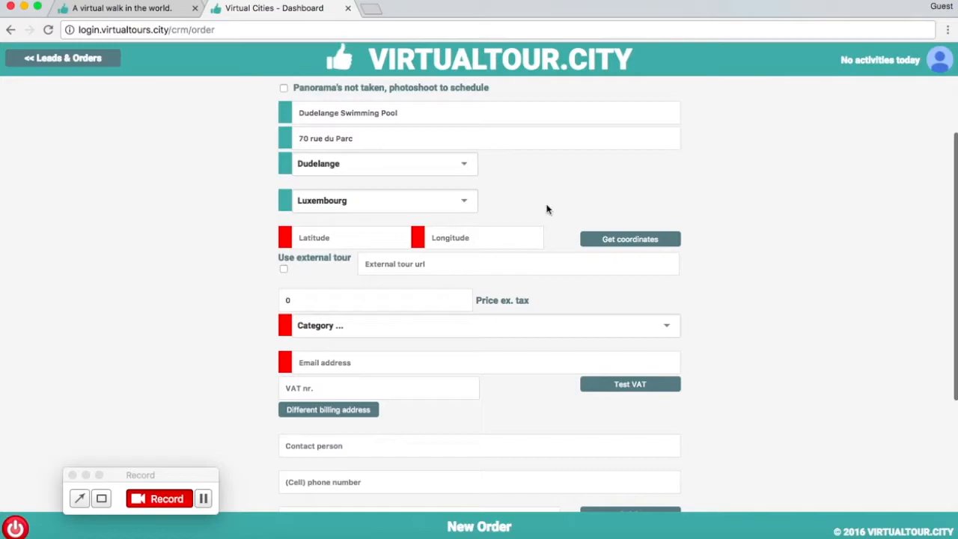
click(610, 238)
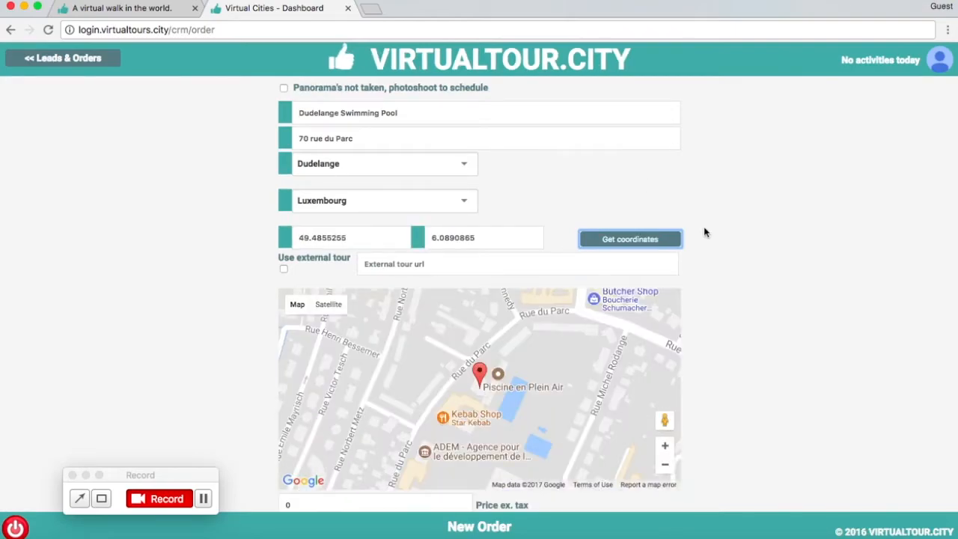
scroll(703, 231, down, 1)
scroll(768, 222, down, 5)
click(410, 269)
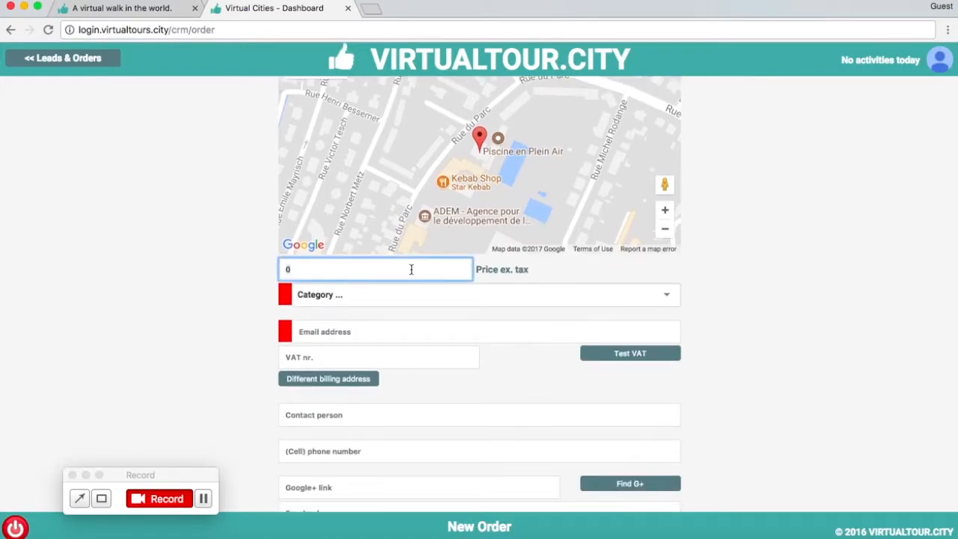
text(100)
click(404, 310)
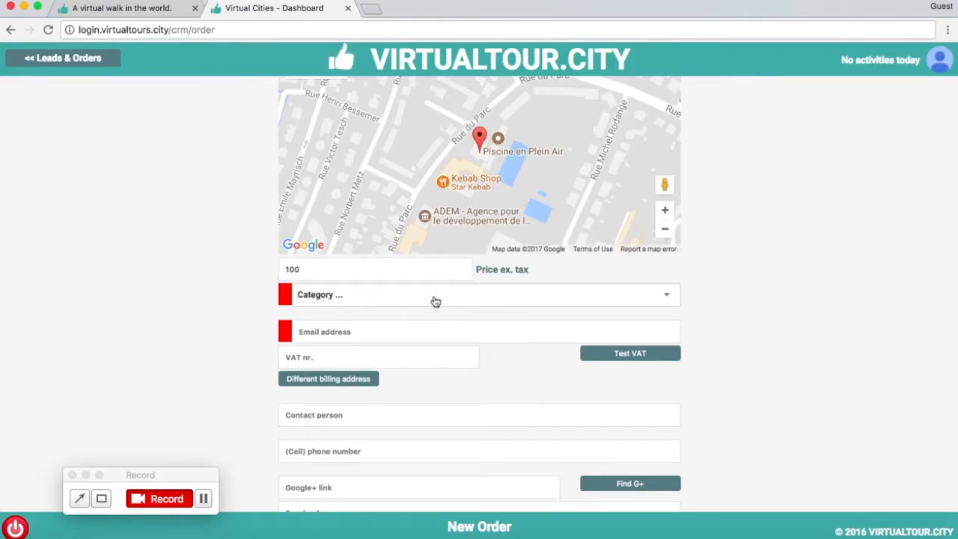
- Set the order's category to Public Swimming Pool
click(432, 296)
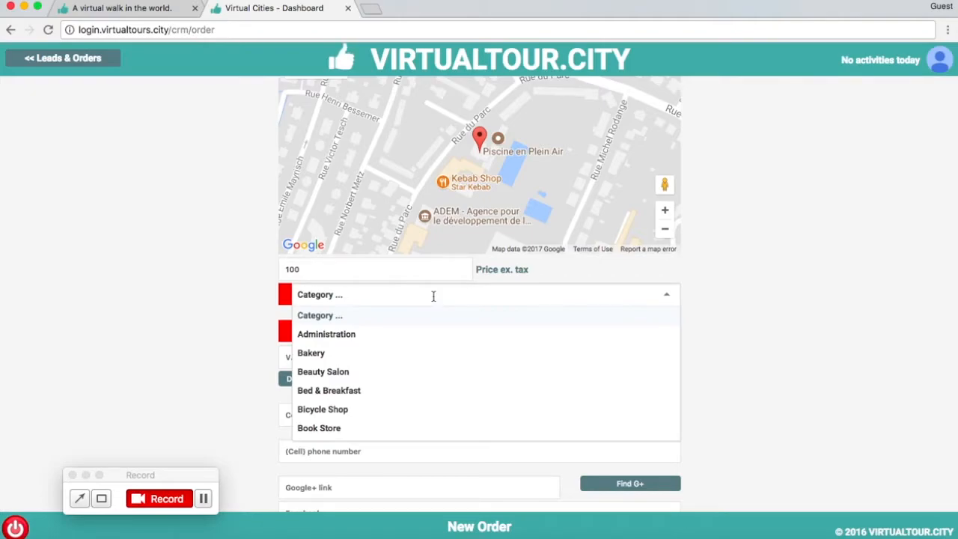
scroll(407, 365, down, 5)
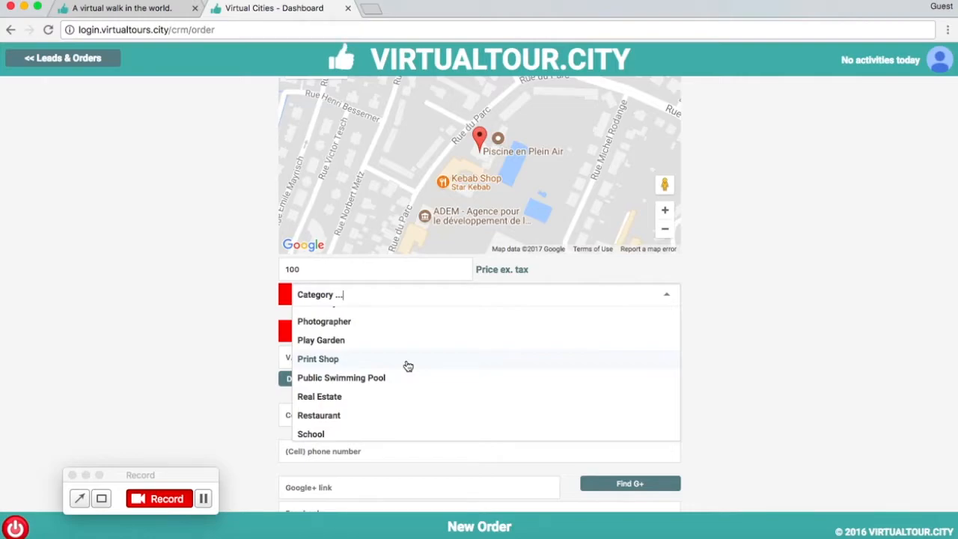
scroll(407, 366, down, 1)
scroll(424, 338, up, 1)
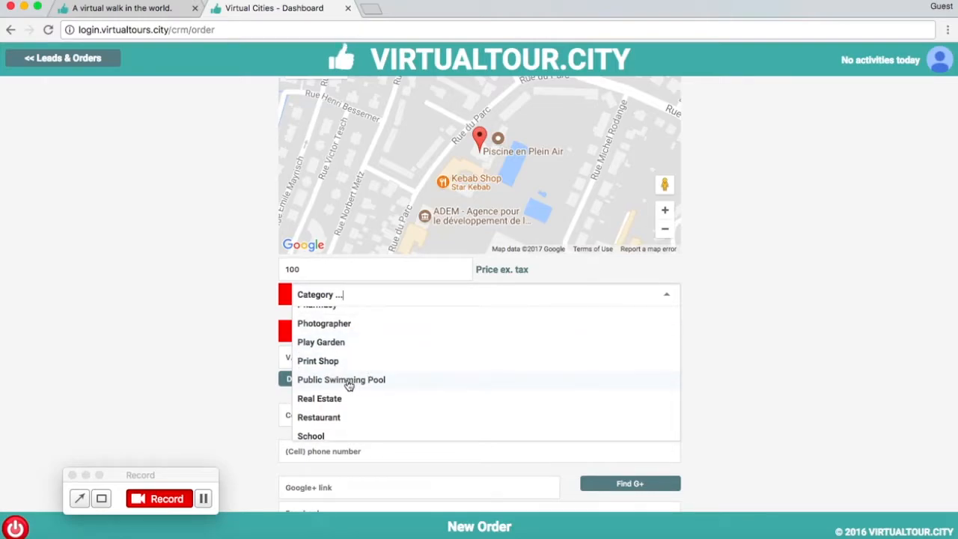
click(362, 384)
- Fill in the client's email address in the order form
click(391, 337)
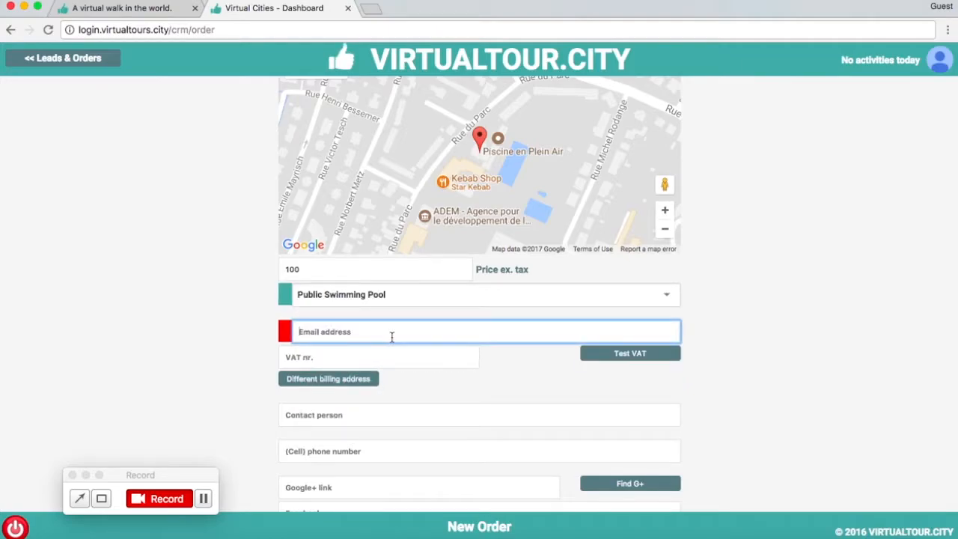
scroll(392, 337, down, 1)
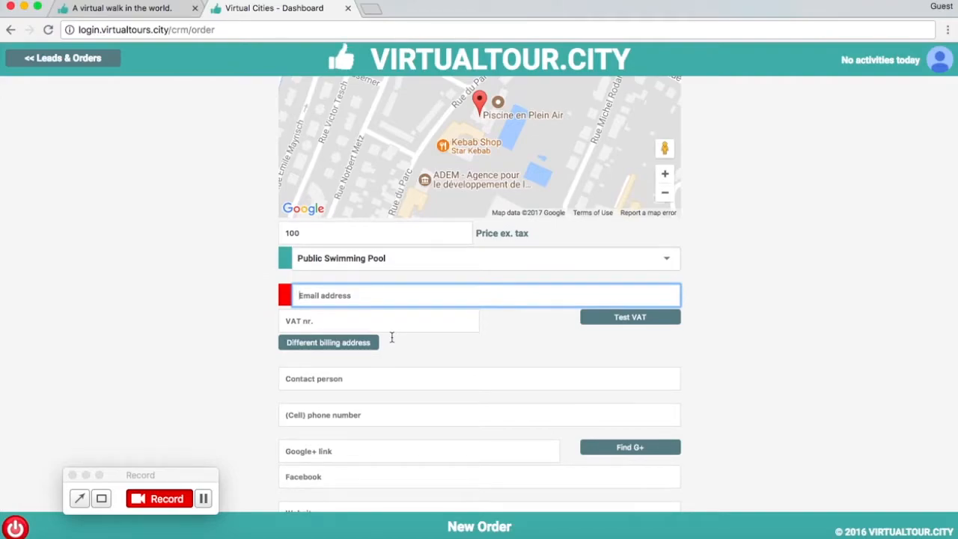
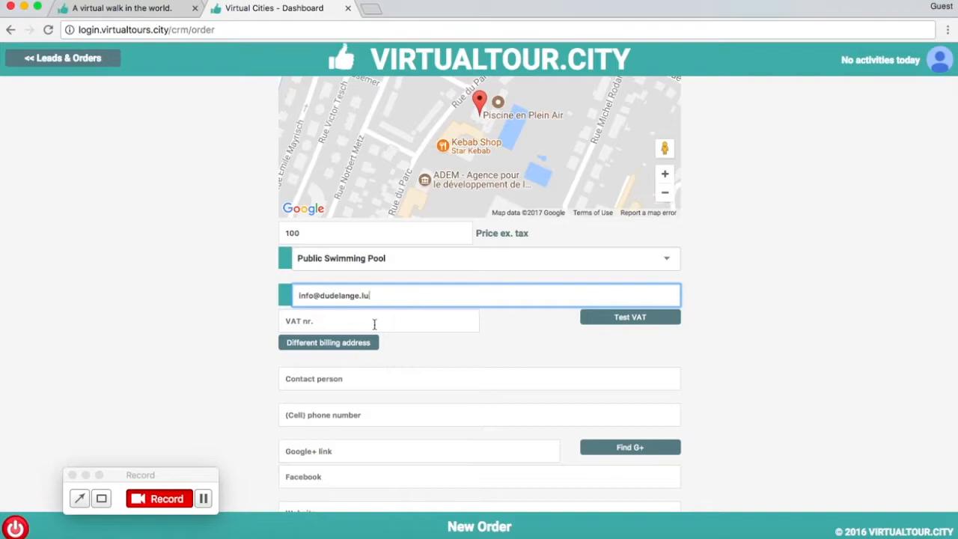
click(409, 339)
scroll(431, 351, down, 1)
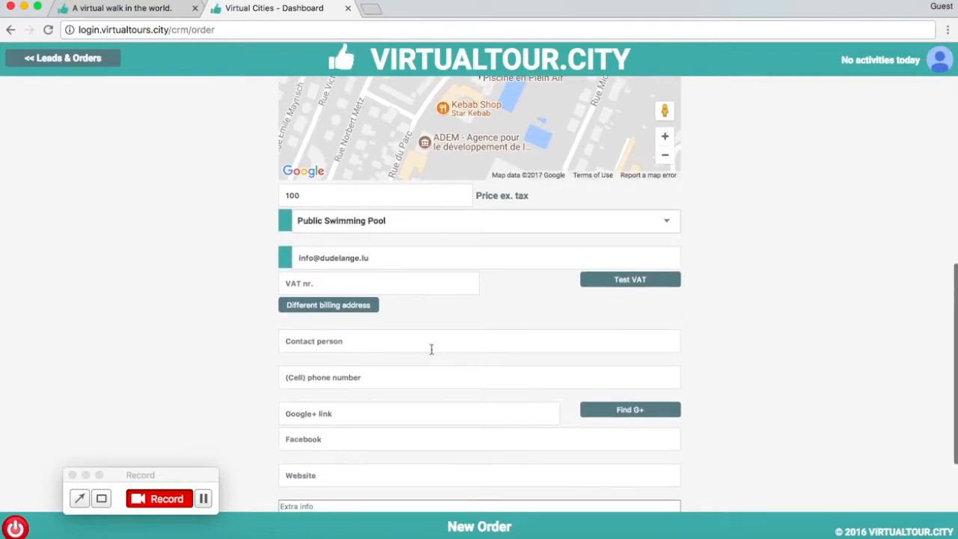
scroll(447, 312, down, 1)
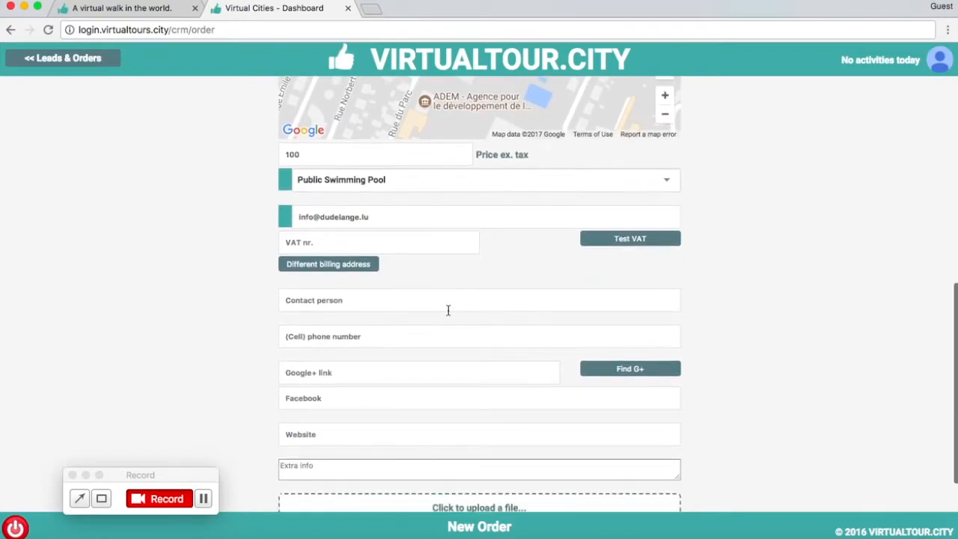
- Fill in the contact person's name in the order form
scroll(448, 311, up, 5)
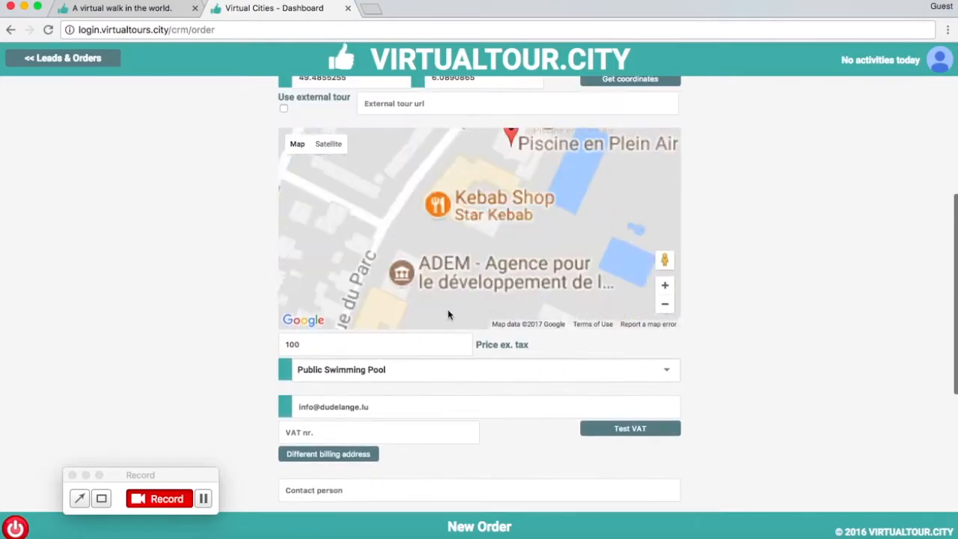
scroll(434, 377, down, 7)
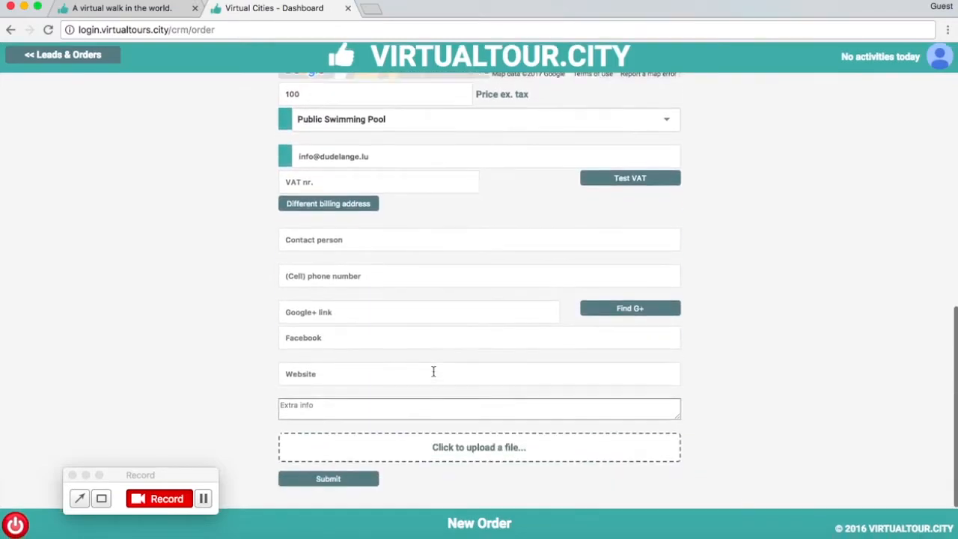
click(523, 249)
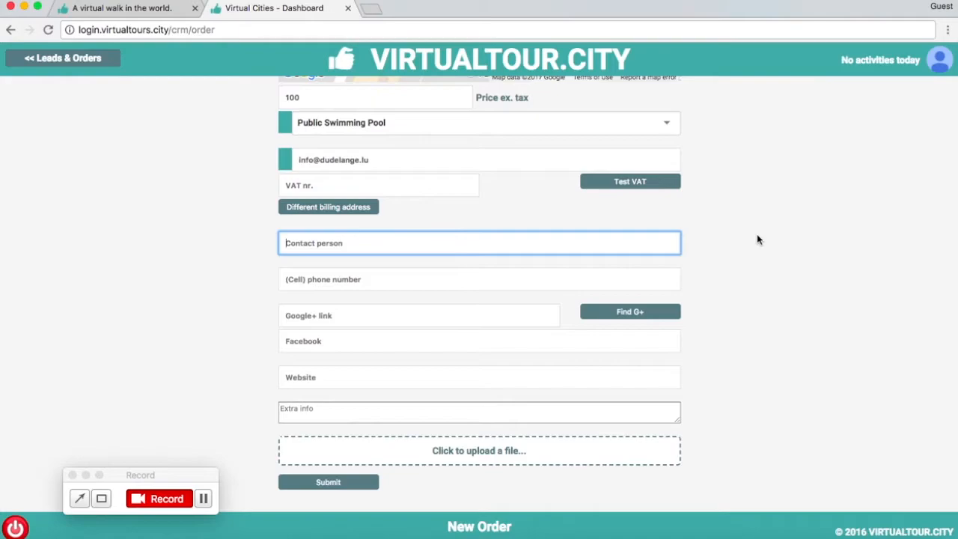
text(Jacob)
- Fill in the contact's cell phone number and leave the Google+ and Facebook links empty
click(616, 276)
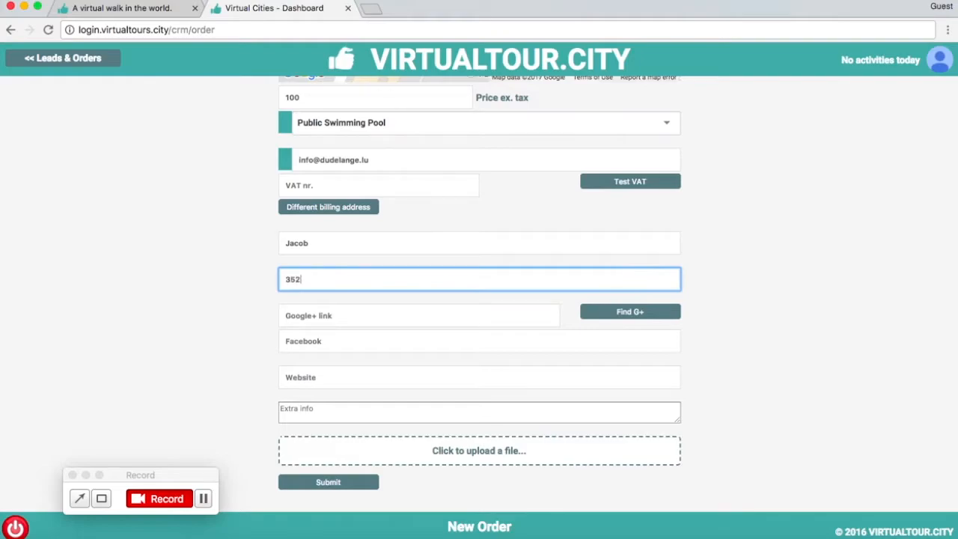
click(536, 312)
key(Tab)
key(Tab)
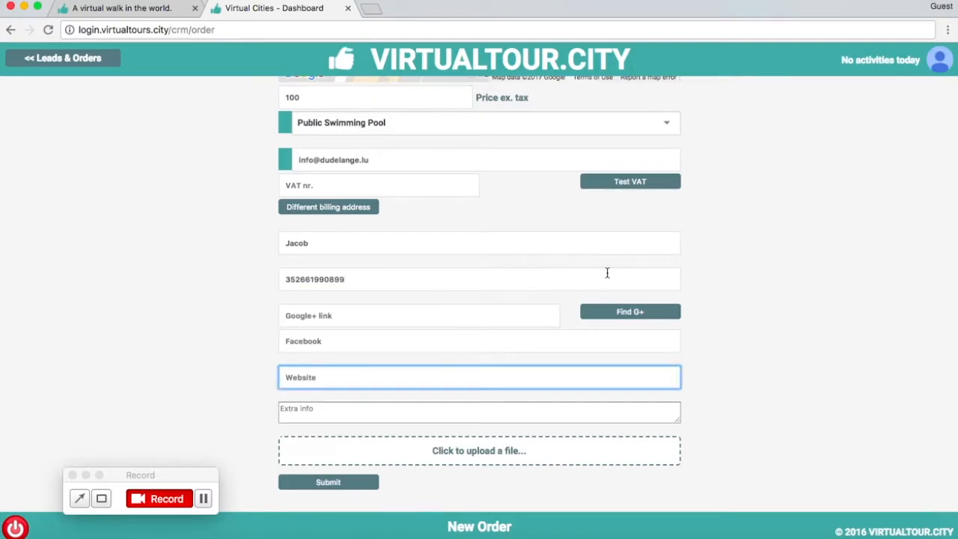
click(786, 261)
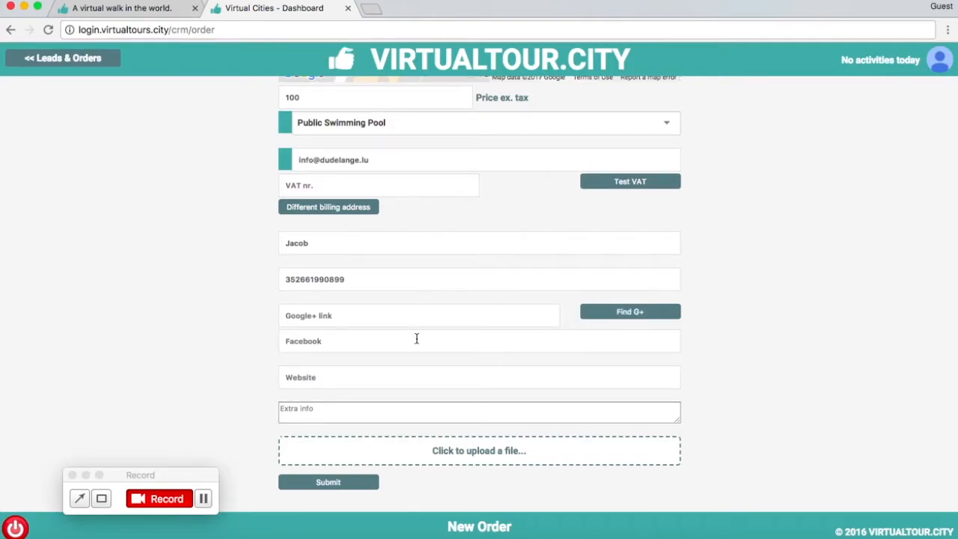
click(367, 378)
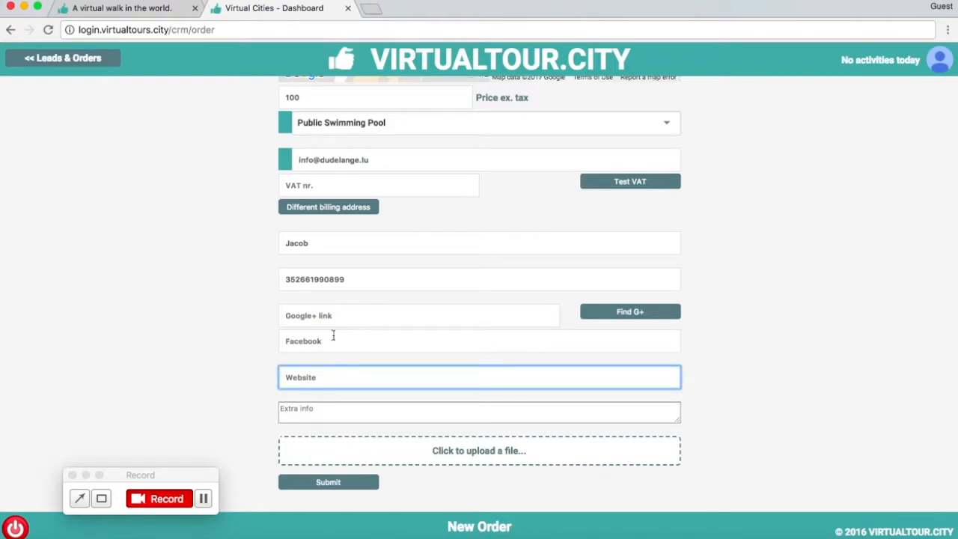
text(www.dudelange.com)
click(349, 408)
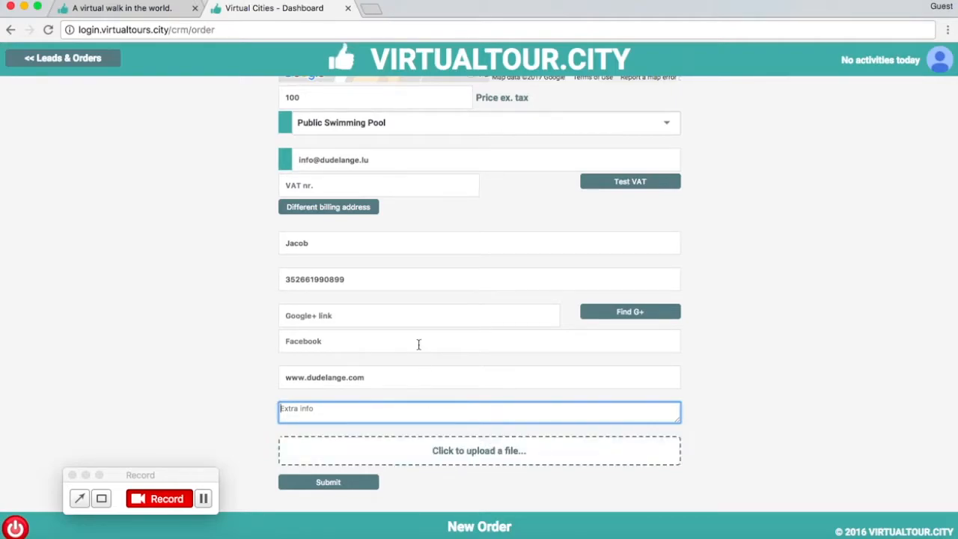
- Review the completed order form and submit the new order
click(350, 486)
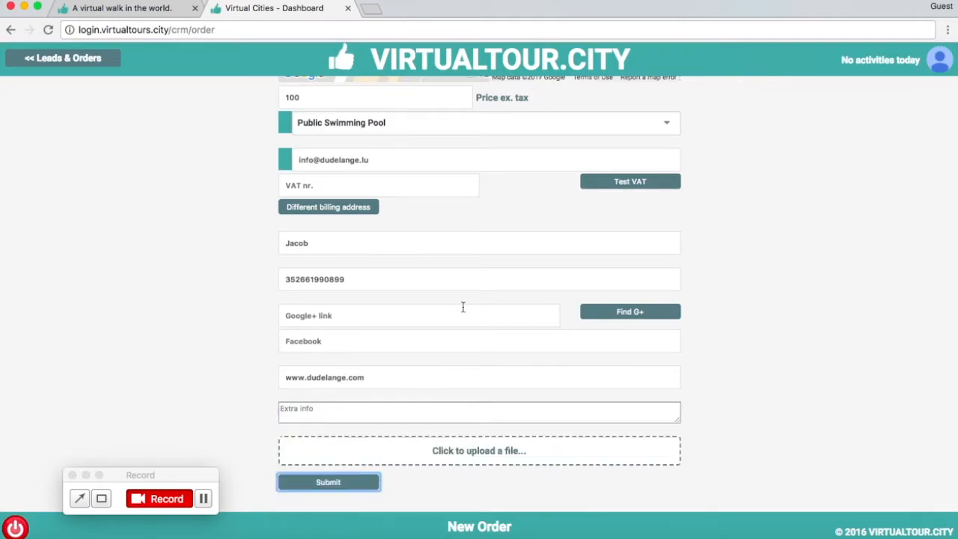
scroll(462, 307, up, 3)
scroll(448, 427, down, 3)
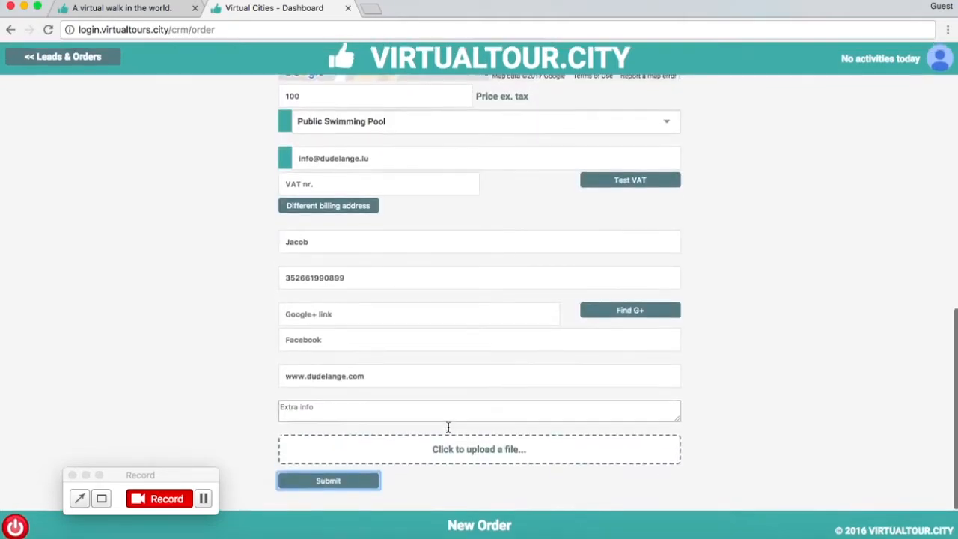
click(363, 486)
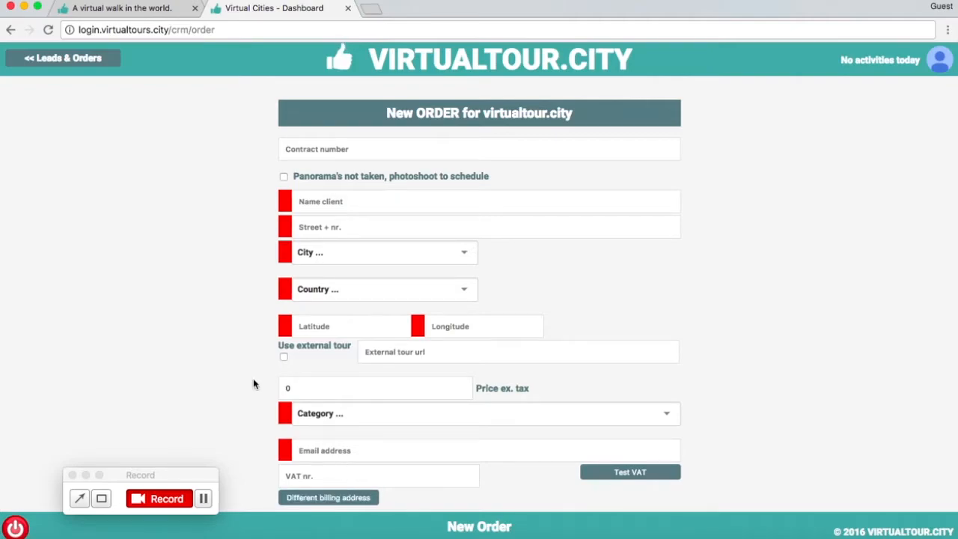
- Return to the main dashboard and open the business list from the Produce/Publish section
scroll(184, 374, down, 1)
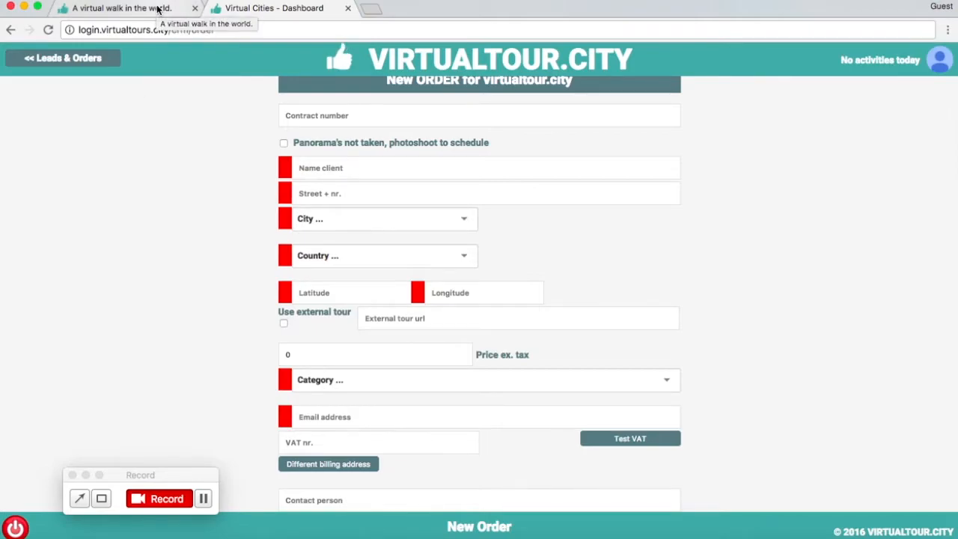
scroll(98, 85, up, 1)
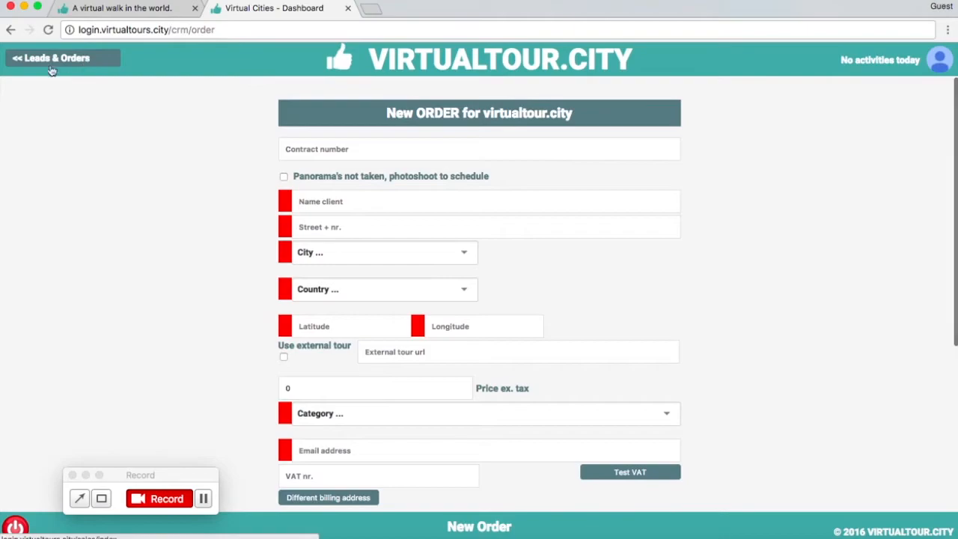
click(58, 60)
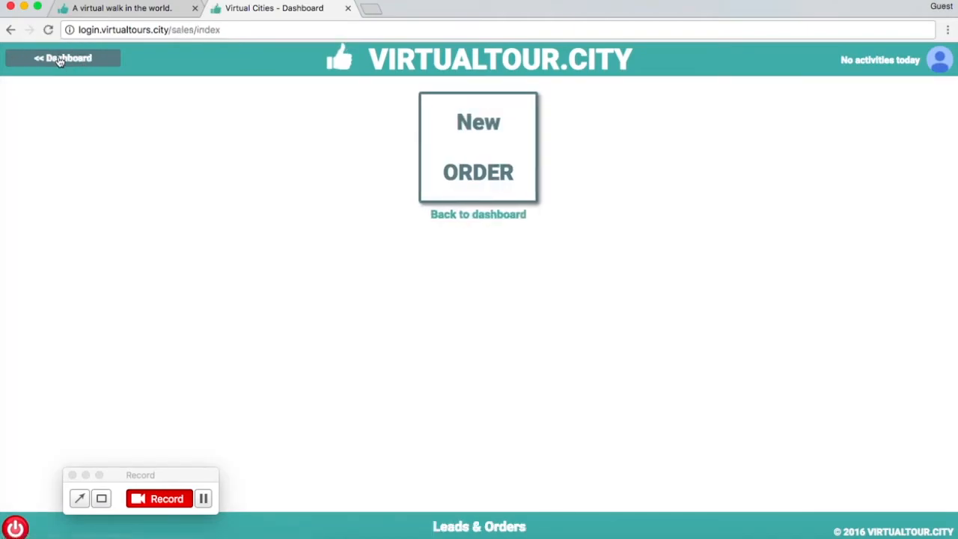
click(61, 59)
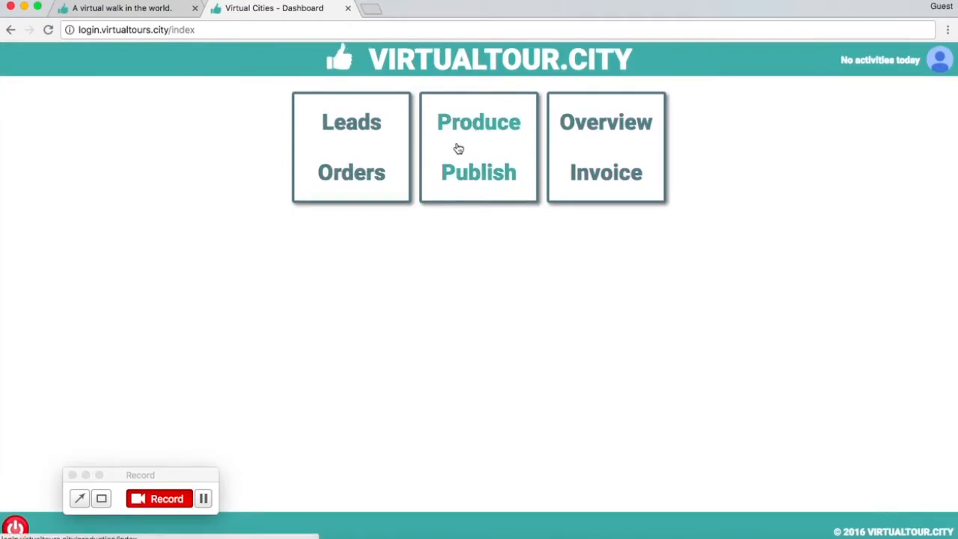
click(483, 176)
click(494, 159)
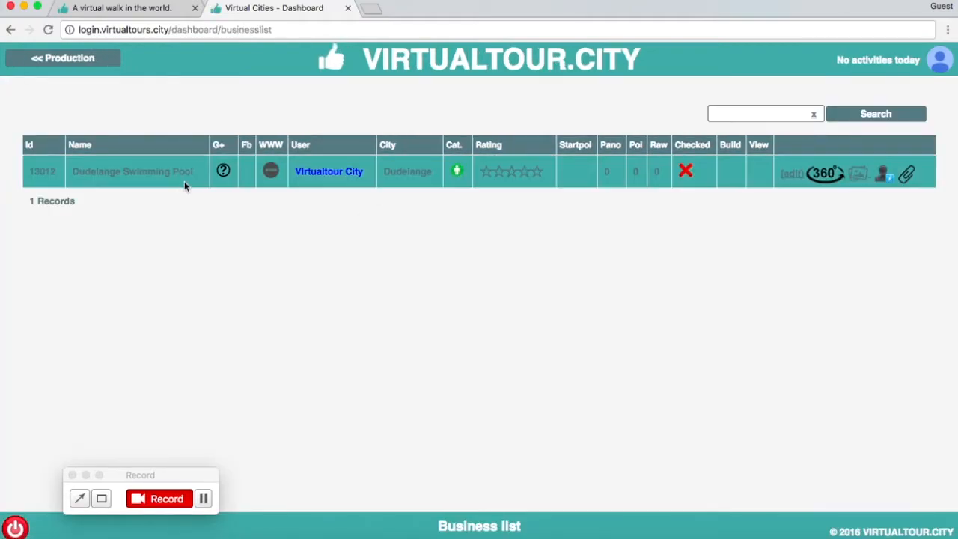
click(203, 503)
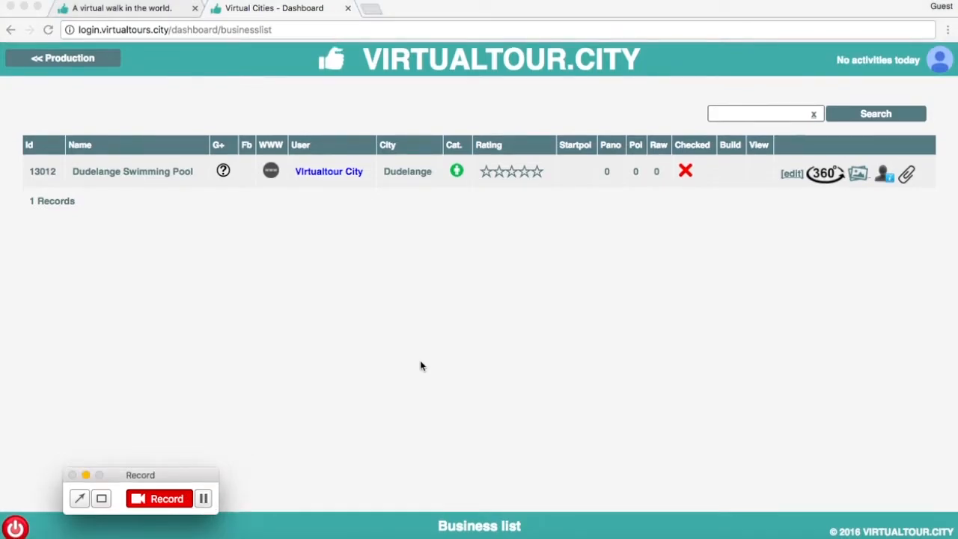
click(416, 334)
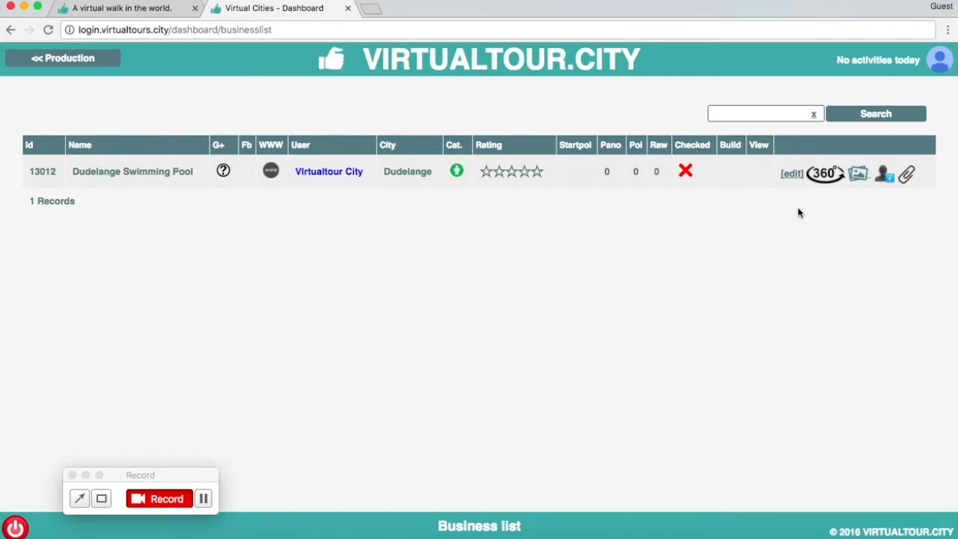
- Open the media library of Dudelange Swimming Pool and upload all images from the desktop folder Indoor Swimming Pool Dudelange as panoramas
click(859, 176)
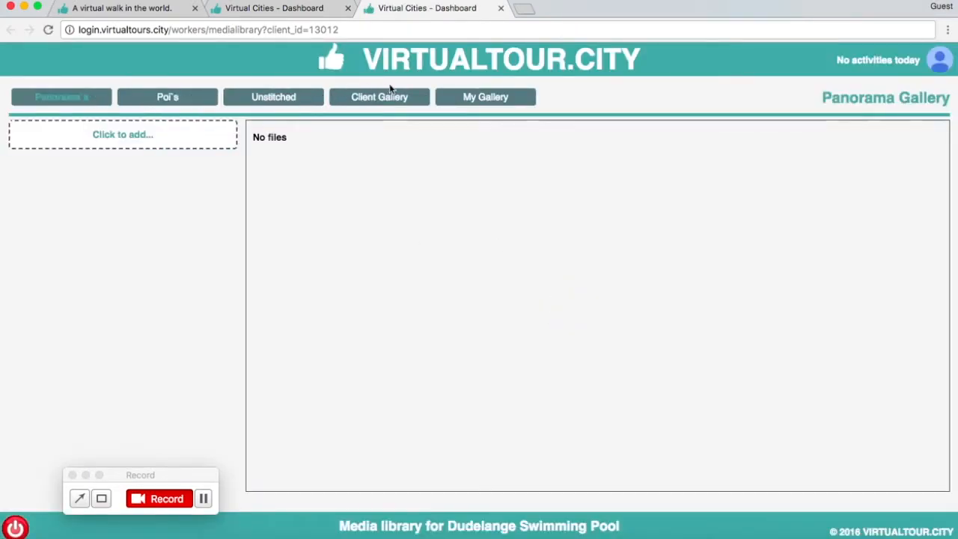
click(60, 100)
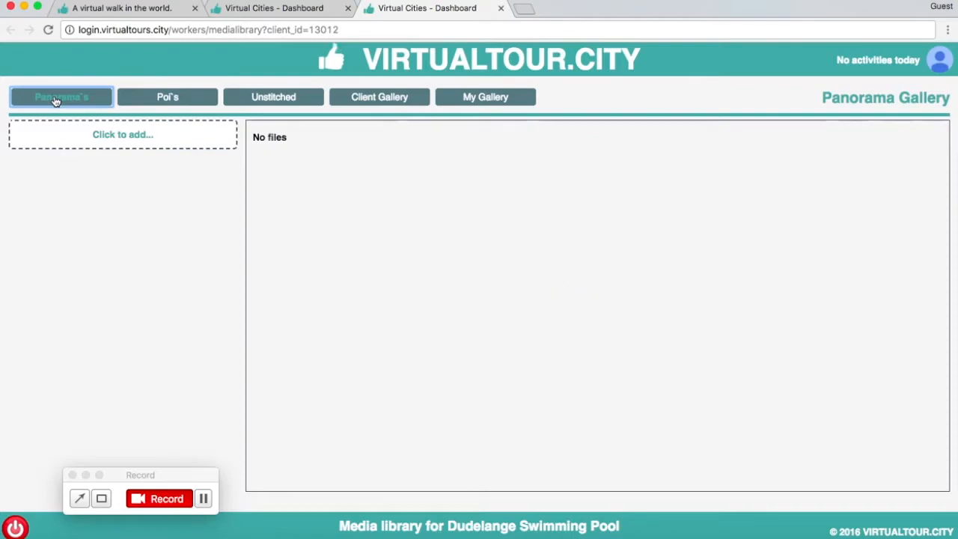
click(101, 144)
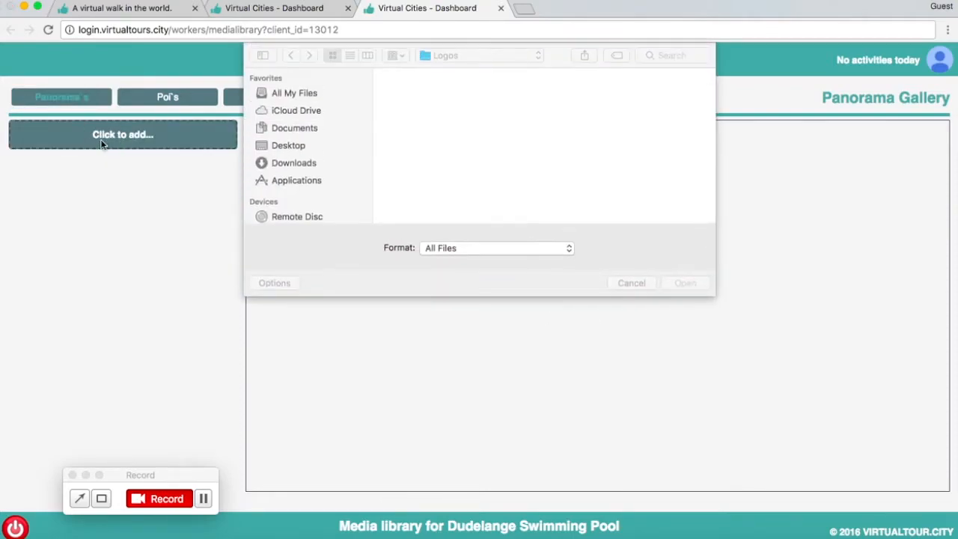
click(292, 145)
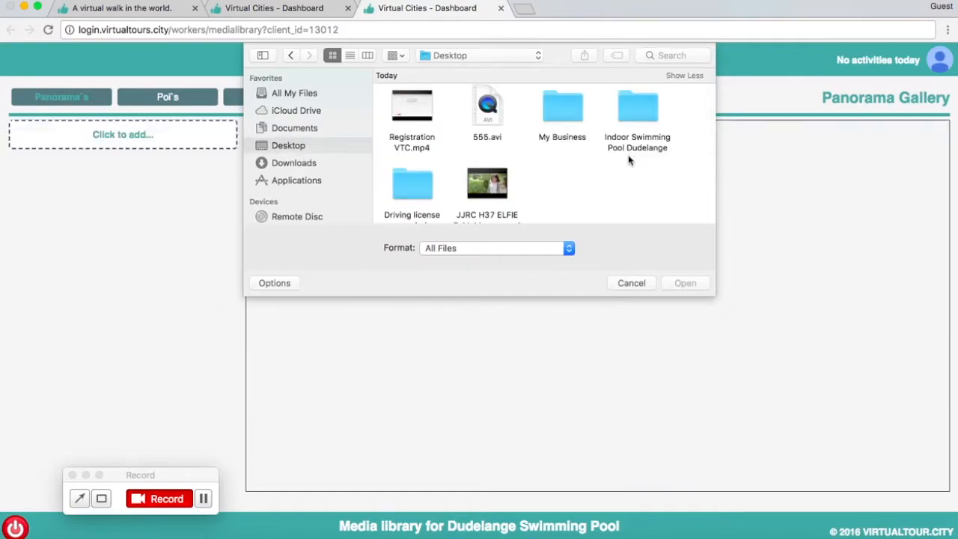
double_click(646, 105)
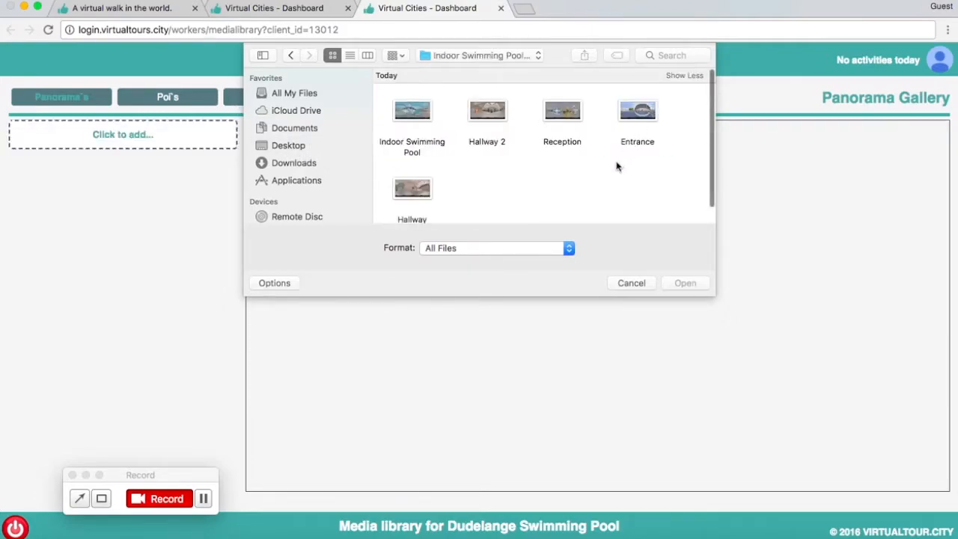
drag(678, 197, 387, 112)
click(685, 283)
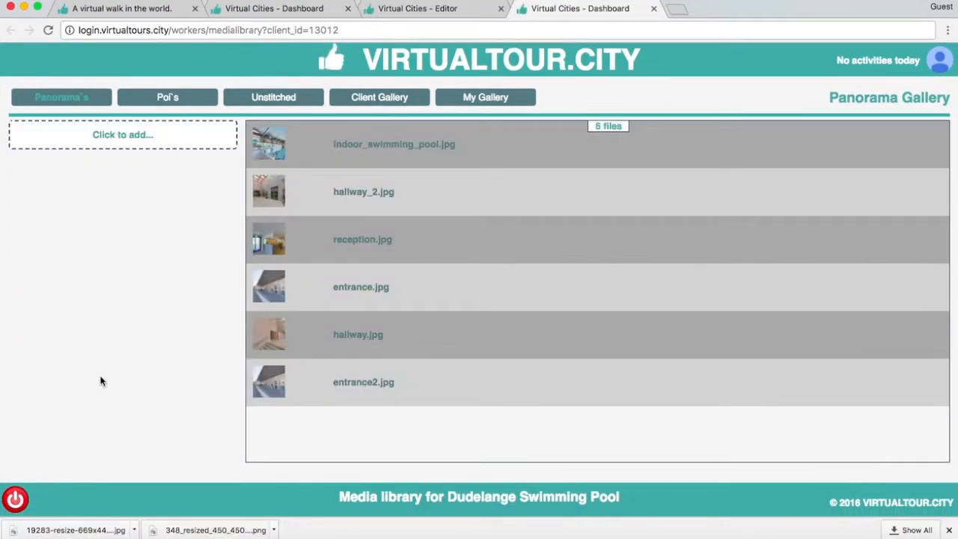
- Upload 19283-resize-669x445x70.jpg and the Dudelange logo PNG from the desktop's My Business folder to the Client Gallery
click(379, 98)
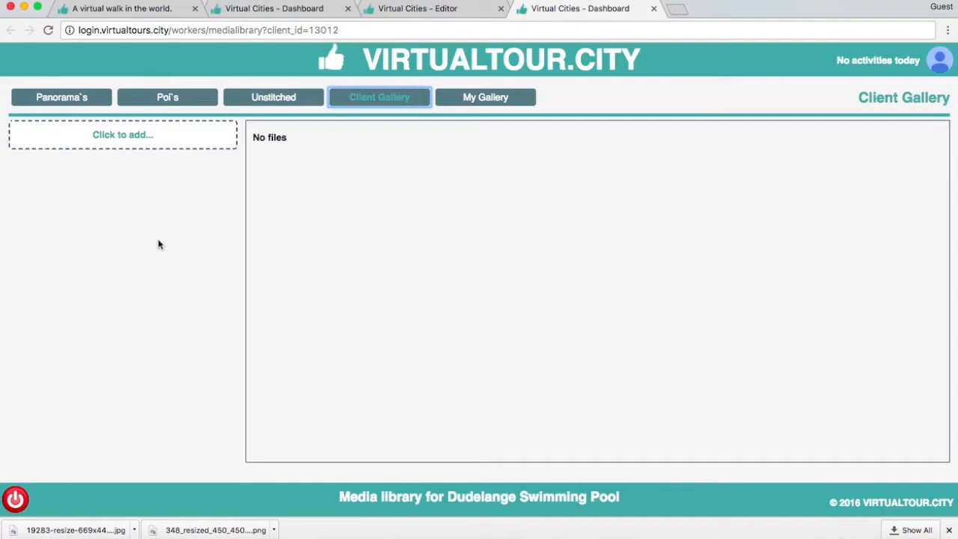
click(182, 149)
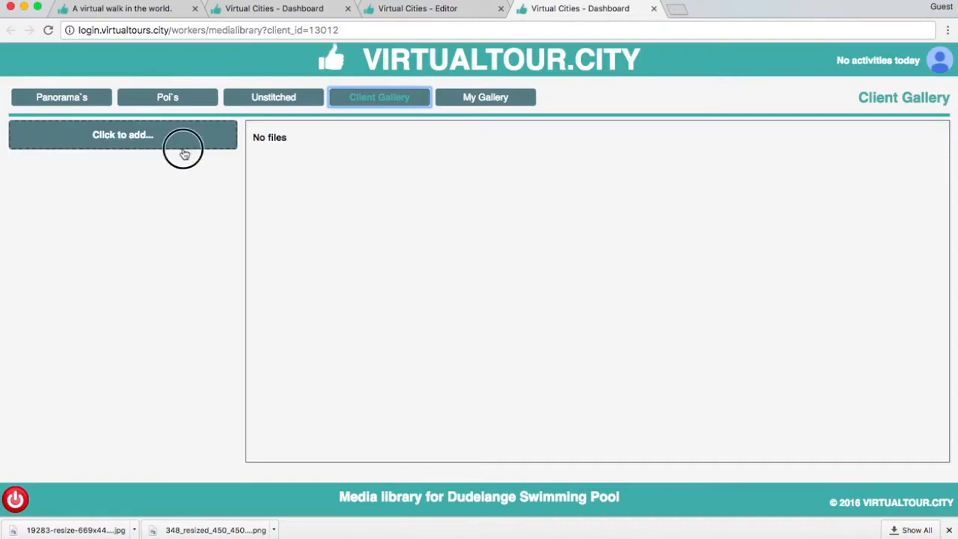
click(295, 145)
double_click(479, 113)
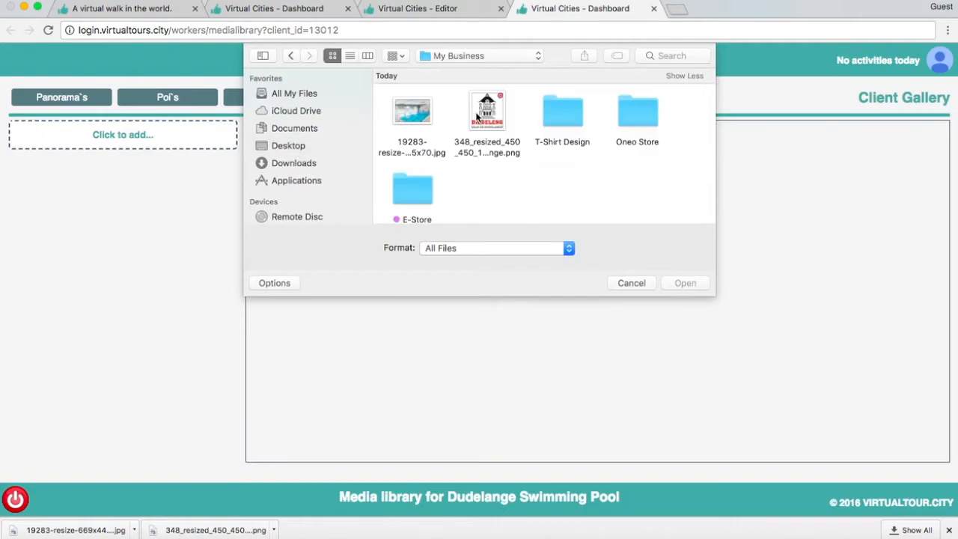
click(408, 113)
drag(379, 105, 516, 134)
click(681, 282)
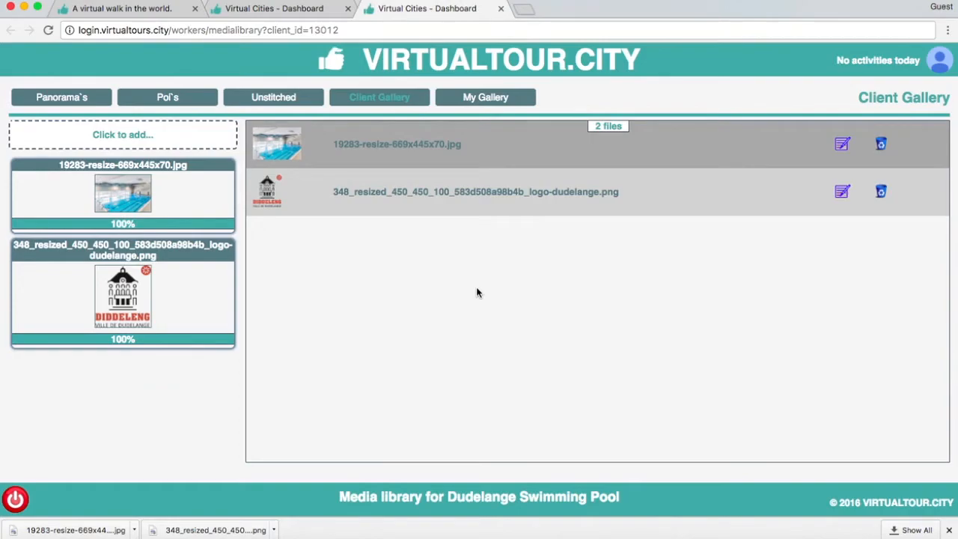
- Open Dudelange Swimming Pool in the VT-Editor from the business list and set its logo to 348_resized_450_450_100_583d508a98b4b_logo-dudelange.png
click(264, 9)
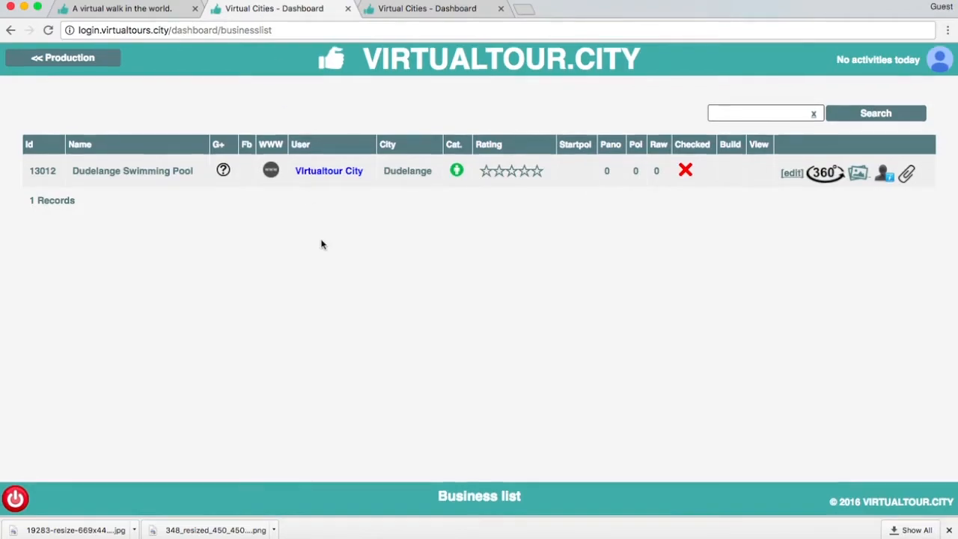
click(822, 175)
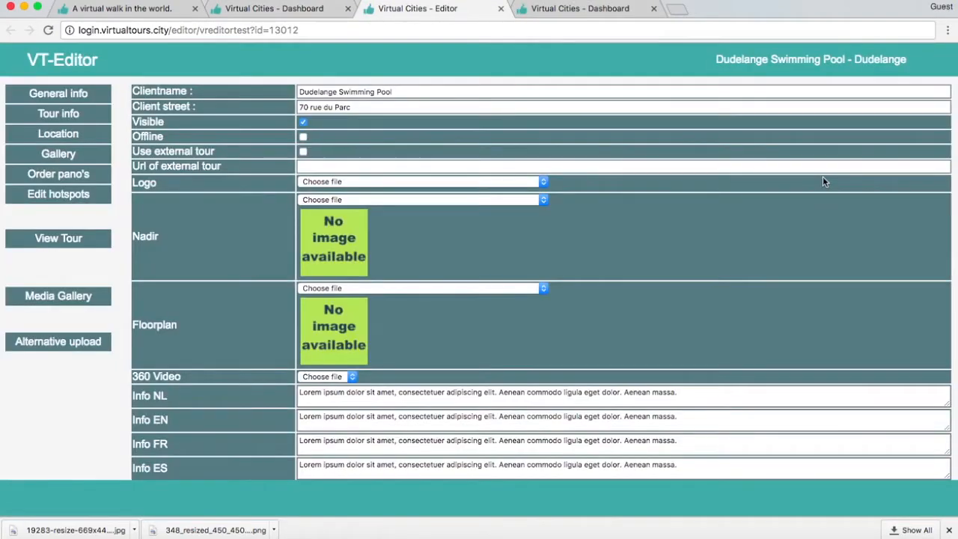
scroll(554, 131, down, 1)
scroll(551, 128, up, 1)
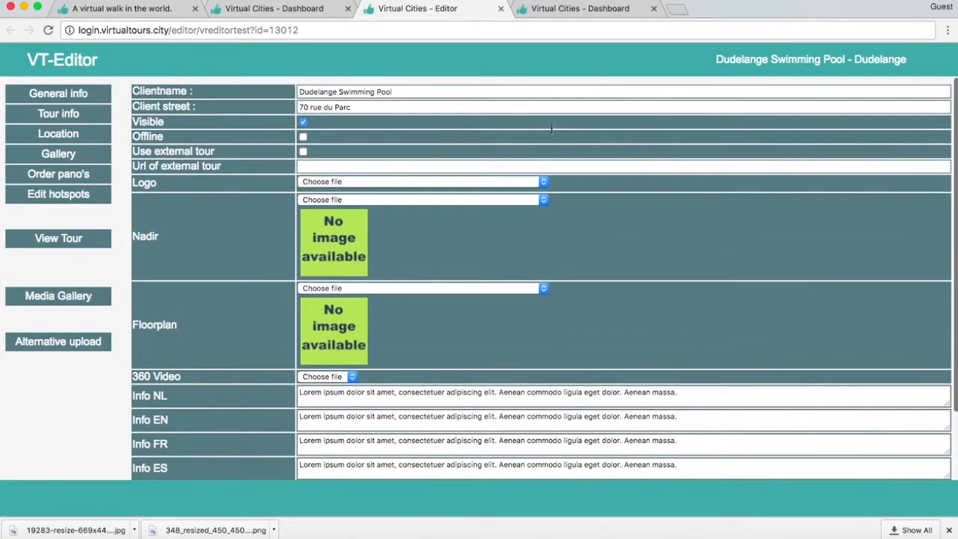
click(513, 181)
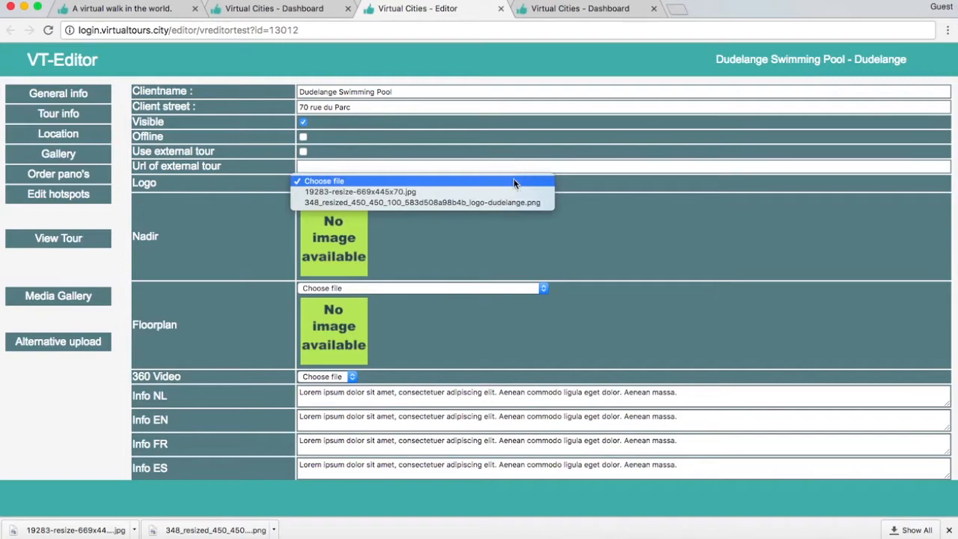
click(484, 202)
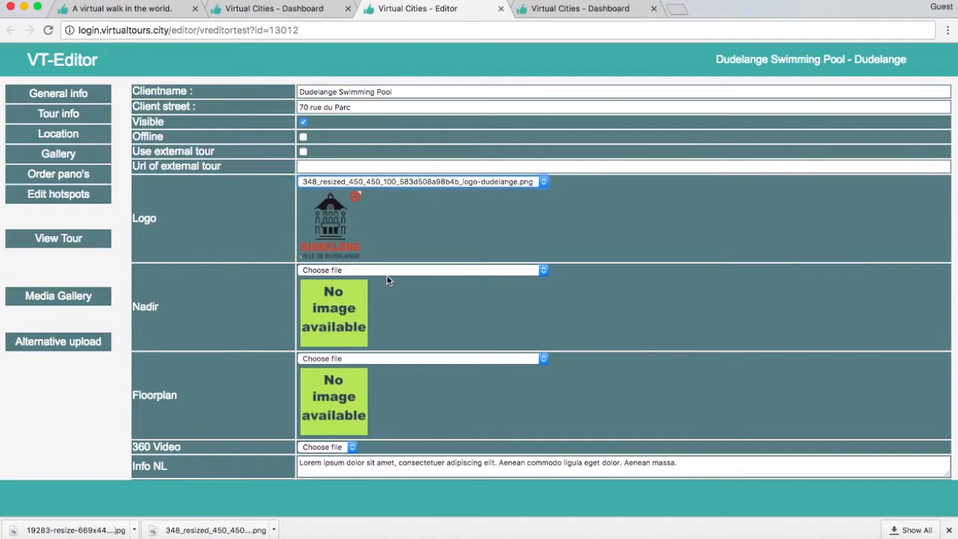
- Clear the placeholder text from the Info NL, EN, FR, ES and DE fields of the tour's general info
scroll(387, 280, down, 2)
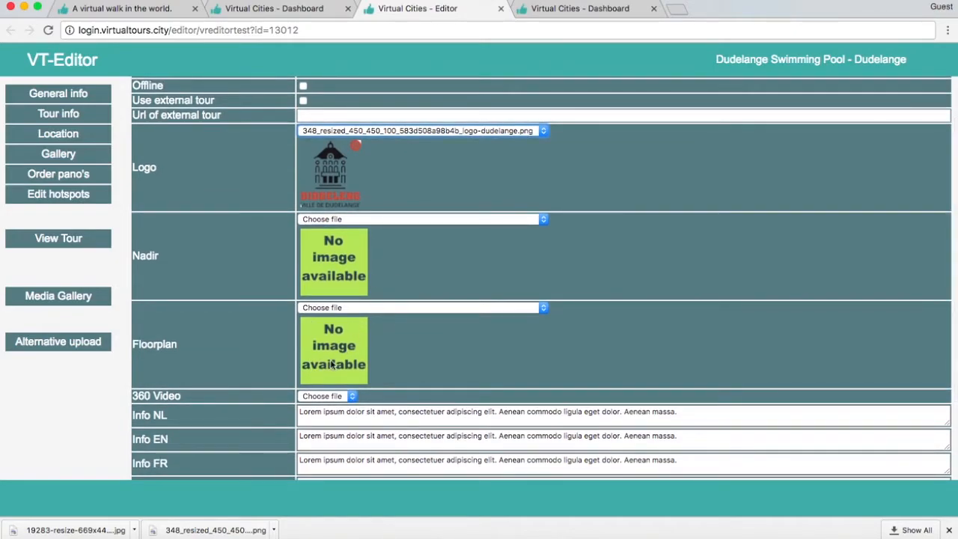
scroll(345, 343, down, 1)
scroll(351, 338, down, 2)
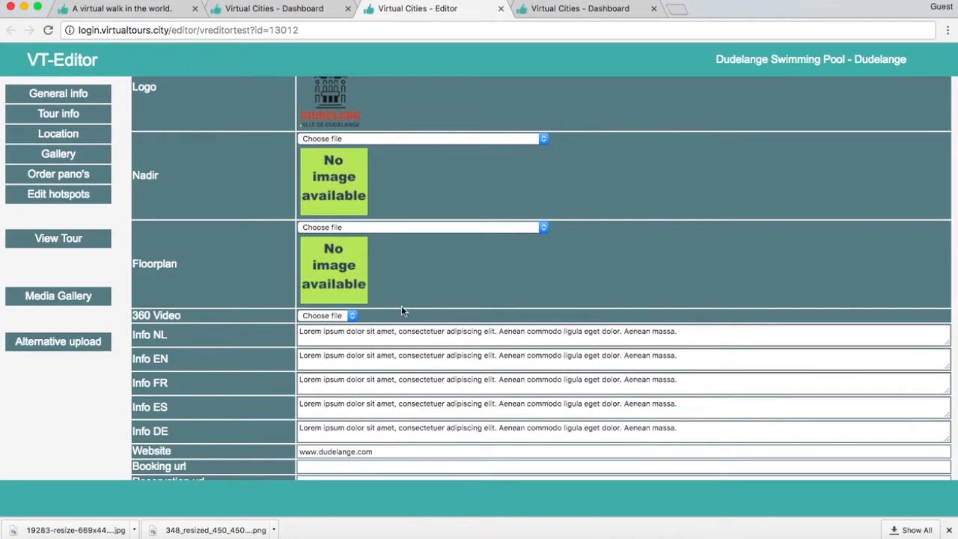
scroll(457, 239, down, 1)
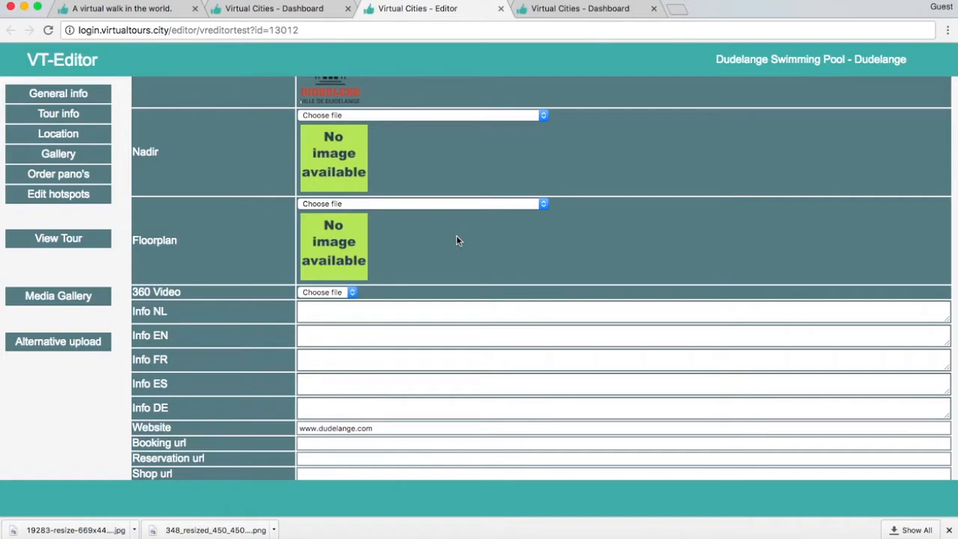
- Fill the Info NL, EN, FR, ES and DE fields with the copied Lorem ipsum text ending in "Aenean massa."
click(423, 310)
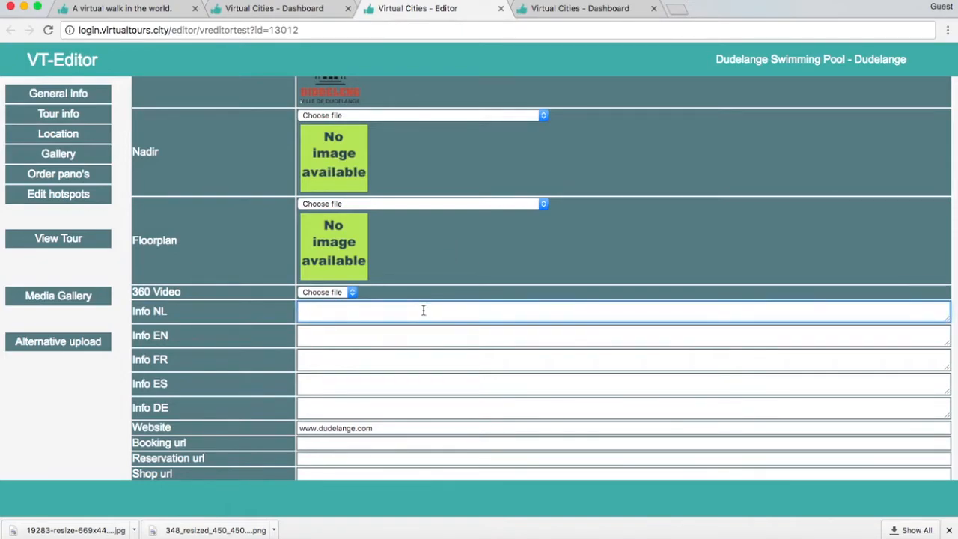
text(Lorem ipsum dolor sit amet, consectetuer adipiscing elit. Aenean commodo ligula eget dolor. Aenean massa.)
click(394, 331)
text(Lorem ipsum dolor sit amet, consectetuer adipiscing elit. Aenean commodo ligula eget dolor. Aenean massa.)
click(383, 360)
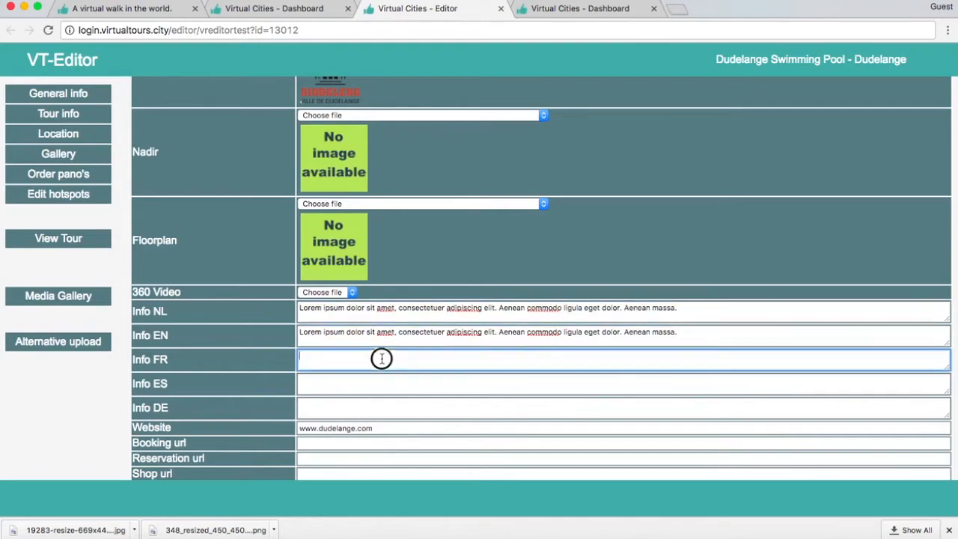
text(Lorem ipsum dolor sit amet, consectetuer adipiscing elit. Aenean commodo ligula eget dolor. Aenean massa.)
click(371, 399)
text(Lorem ipsum dolor sit amet, consectetuer adipiscing elit. Aenean commodo ligula eget dolor. Aenean massa.)
click(371, 384)
text(Lorem ipsum dolor sit amet, consectetuer adipiscing elit. Aenean commodo ligula eget dolor. Aenean massa.)
scroll(375, 385, down, 2)
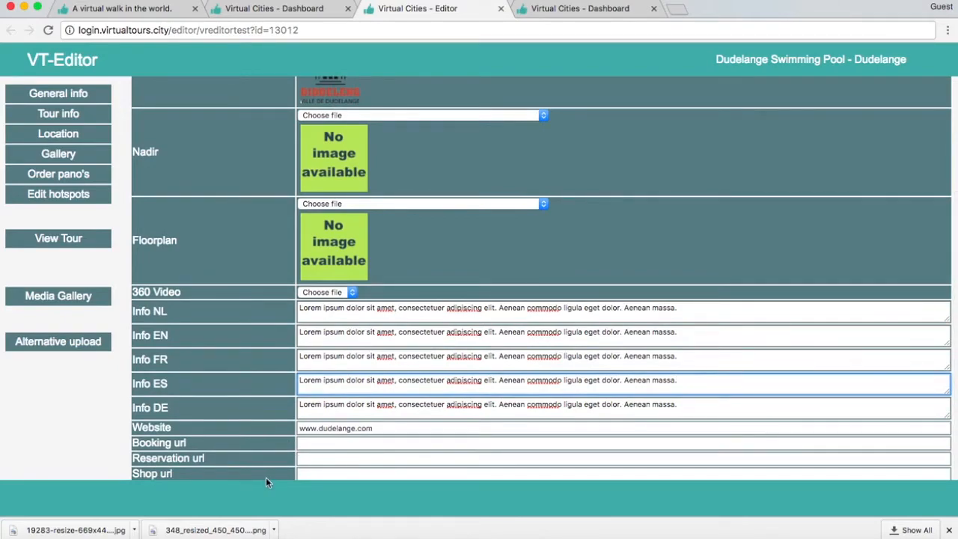
scroll(303, 445, up, 3)
scroll(305, 440, down, 2)
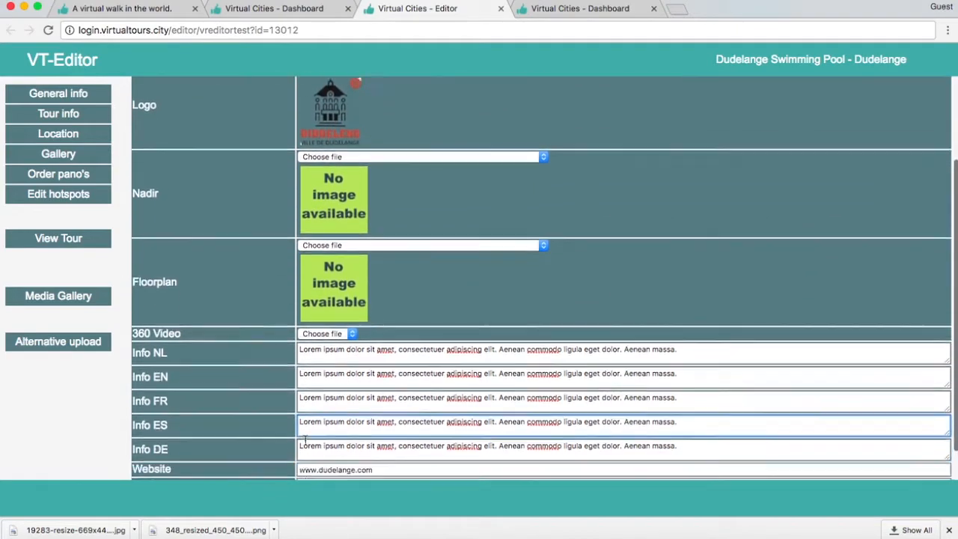
scroll(305, 440, down, 1)
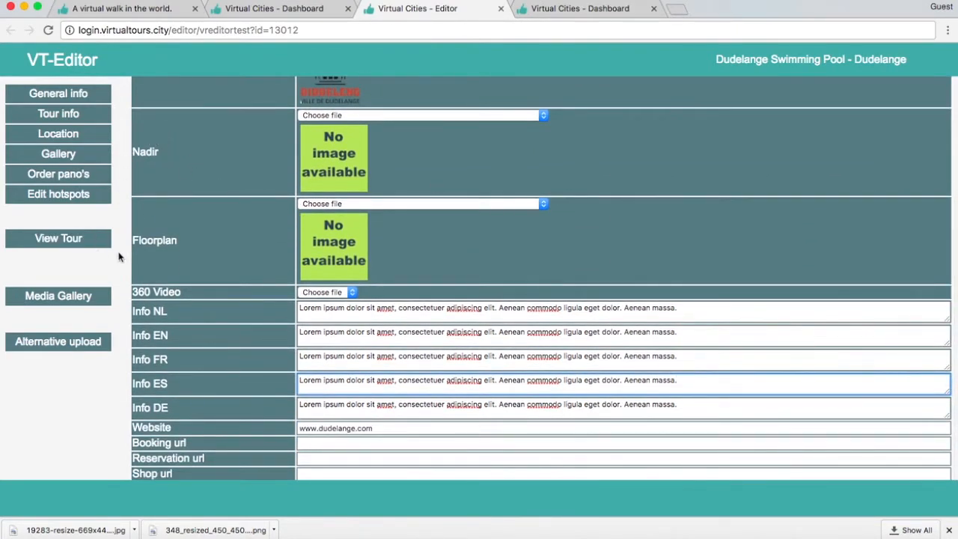
- Open the panorama ordering page and review the sequence of the uploaded panoramas
click(103, 173)
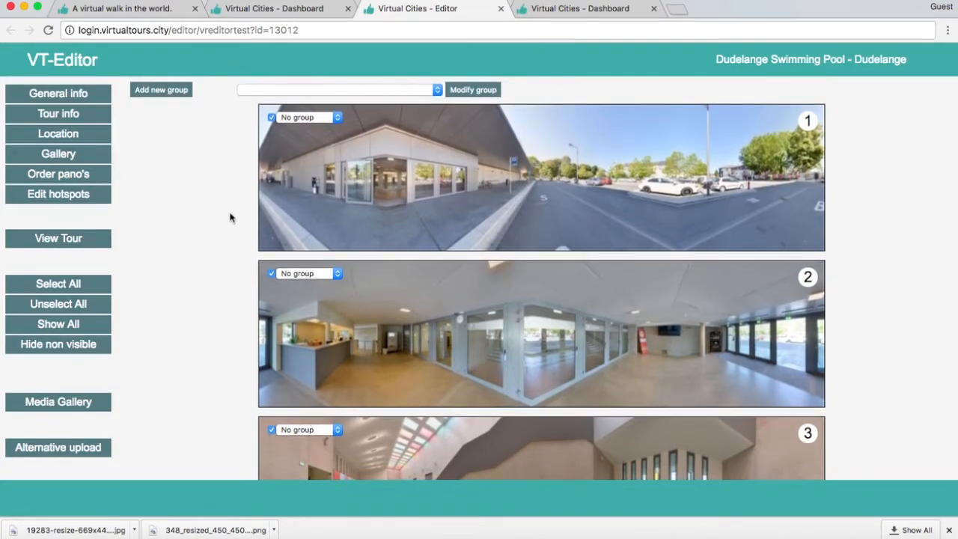
scroll(236, 222, down, 1)
scroll(238, 222, up, 1)
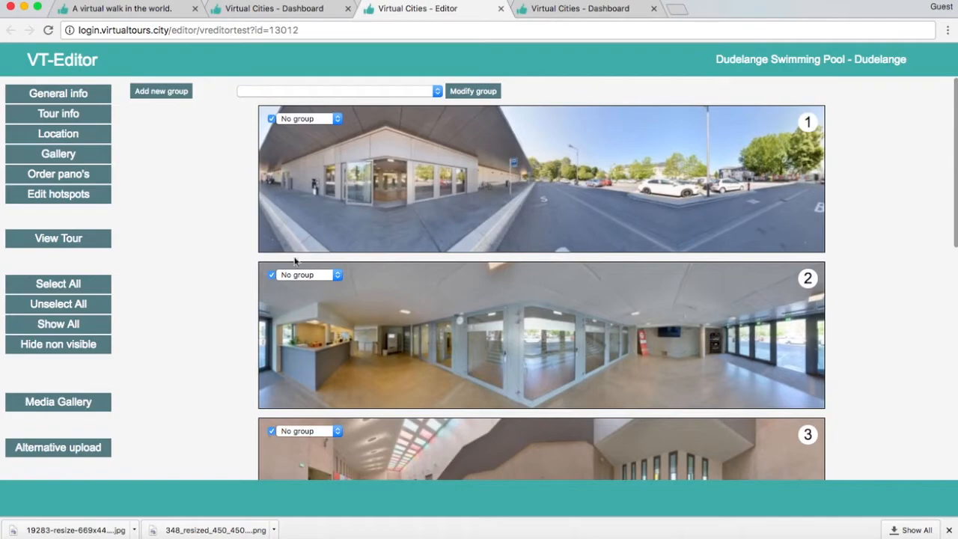
scroll(303, 266, down, 3)
scroll(307, 272, up, 1)
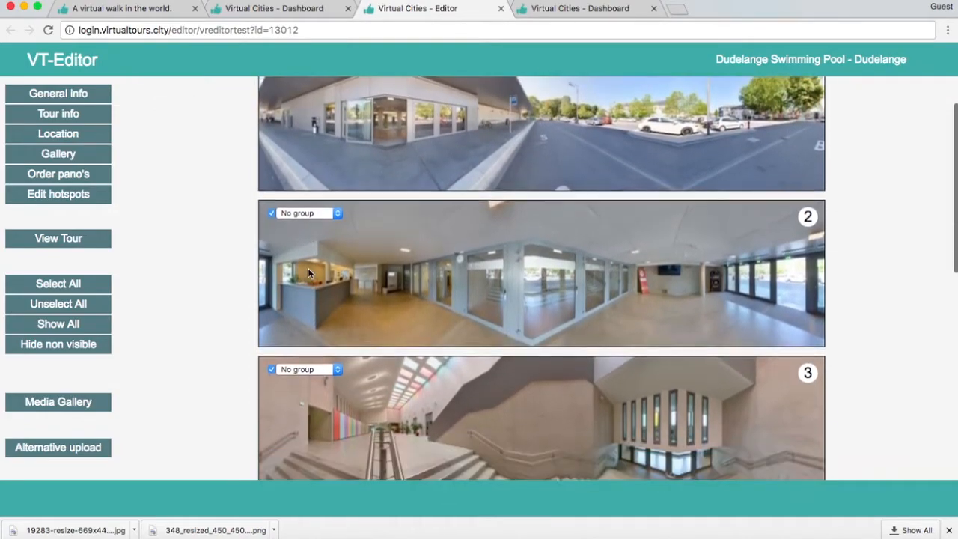
scroll(308, 272, down, 4)
scroll(307, 273, down, 1)
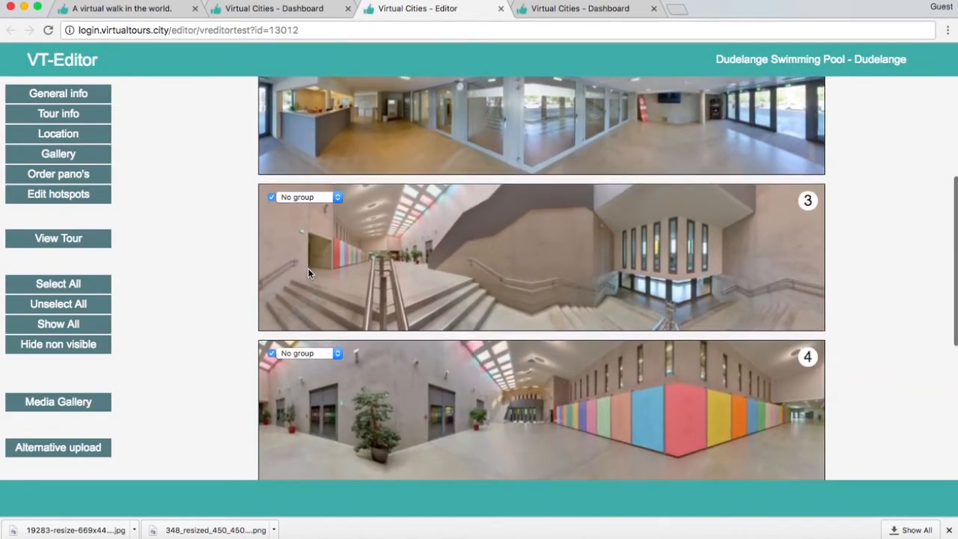
scroll(308, 273, down, 3)
scroll(307, 273, up, 8)
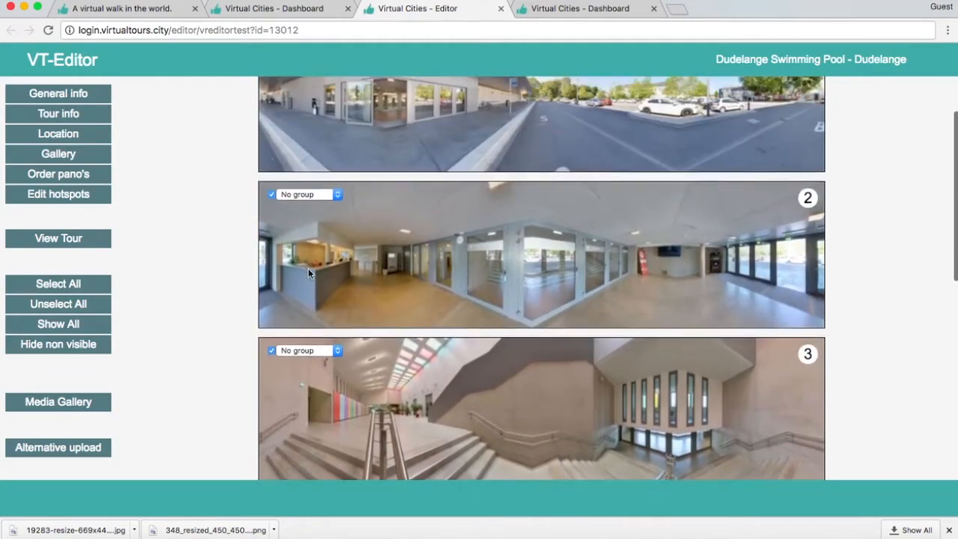
mouse_move(421, 196)
mouse_down()
mouse_move(412, 385)
mouse_move(417, 171)
mouse_move(422, 182)
mouse_up()
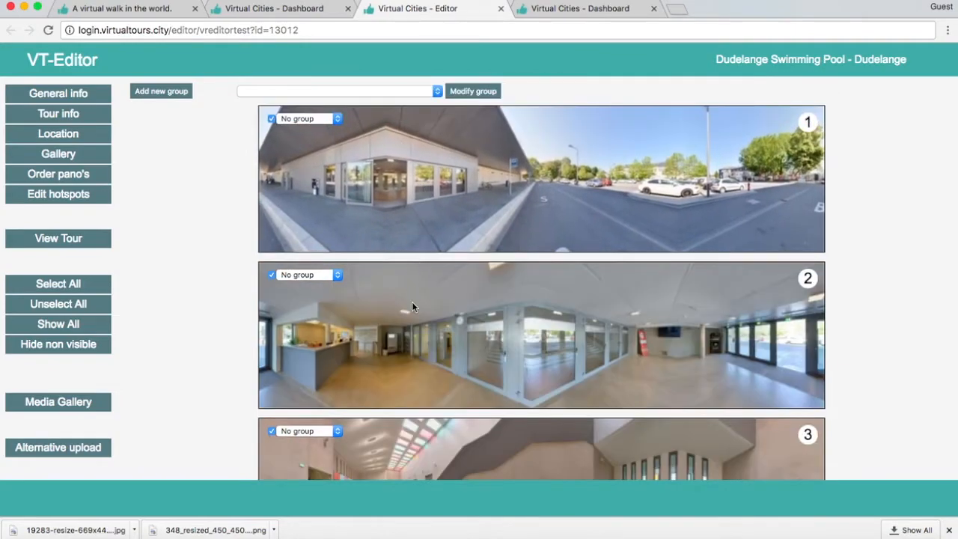
scroll(412, 302, down, 5)
scroll(411, 302, up, 2)
scroll(412, 302, down, 1)
scroll(411, 302, up, 5)
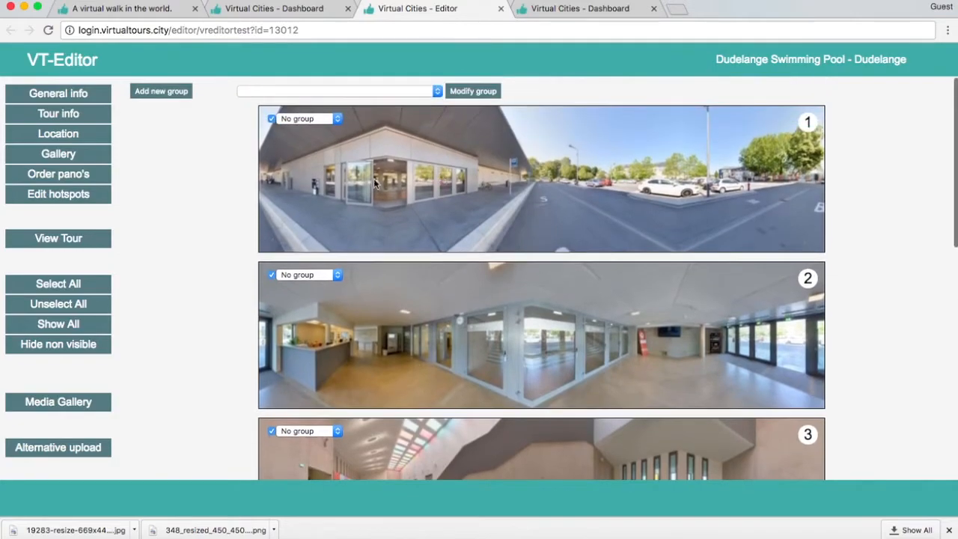
- Open hotspot editing and set the start views of panorama 1 on the building's entrance doors and panorama 2 on the central glass partition
click(66, 200)
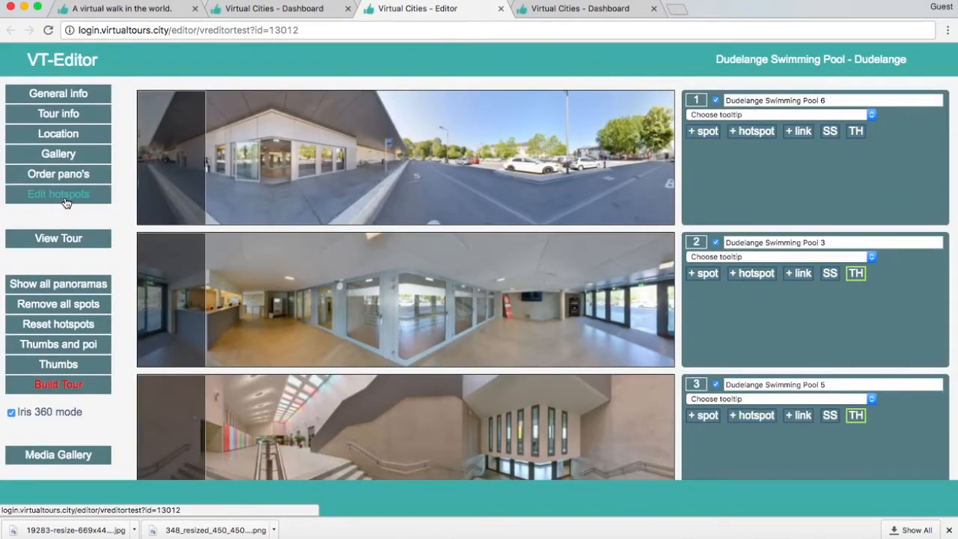
scroll(273, 181, down, 1)
scroll(266, 149, up, 1)
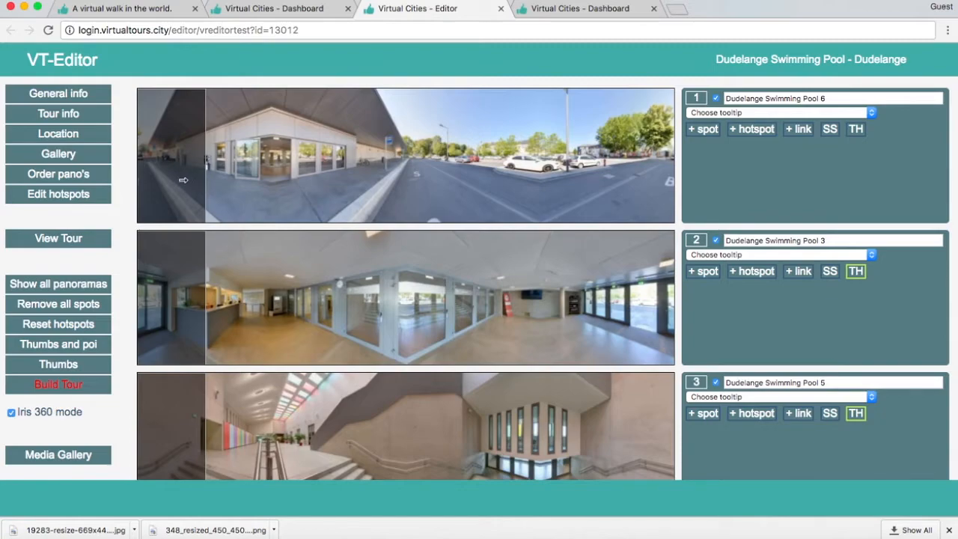
mouse_move(182, 179)
mouse_down()
mouse_move(254, 179)
mouse_move(314, 194)
mouse_up()
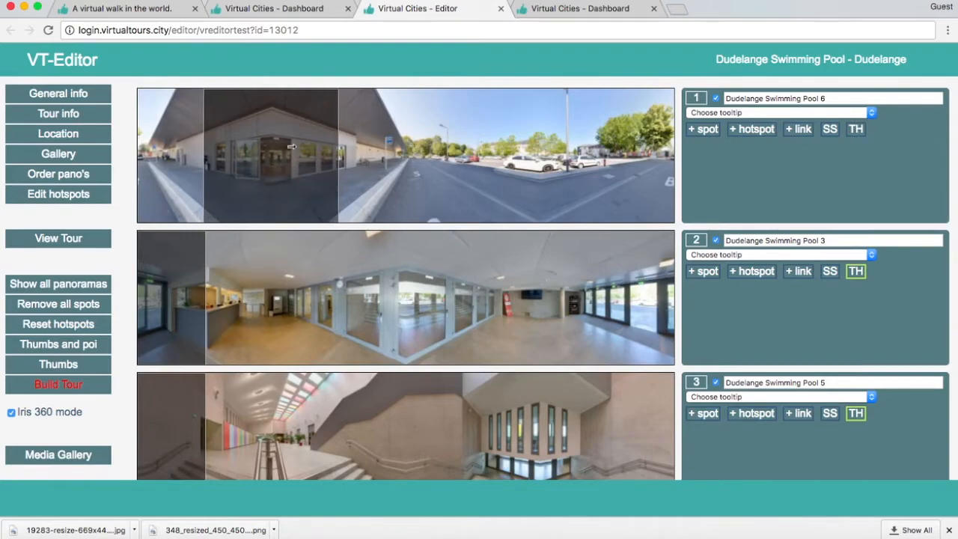
mouse_move(178, 286)
mouse_down()
mouse_move(357, 267)
mouse_move(421, 289)
mouse_up()
- Set the start views of panorama 3 on the stair handrail, panorama 4 beside the coloured wall and panorama 5 on the swimming pool
scroll(415, 292, down, 3)
drag(159, 377, 267, 370)
scroll(267, 370, down, 1)
scroll(268, 369, down, 5)
mouse_move(177, 260)
mouse_down()
mouse_move(439, 271)
mouse_move(427, 274)
mouse_up()
drag(216, 380, 412, 378)
- Rename panorama 1 as Entrance and panorama 2 as Reception
scroll(380, 276, up, 8)
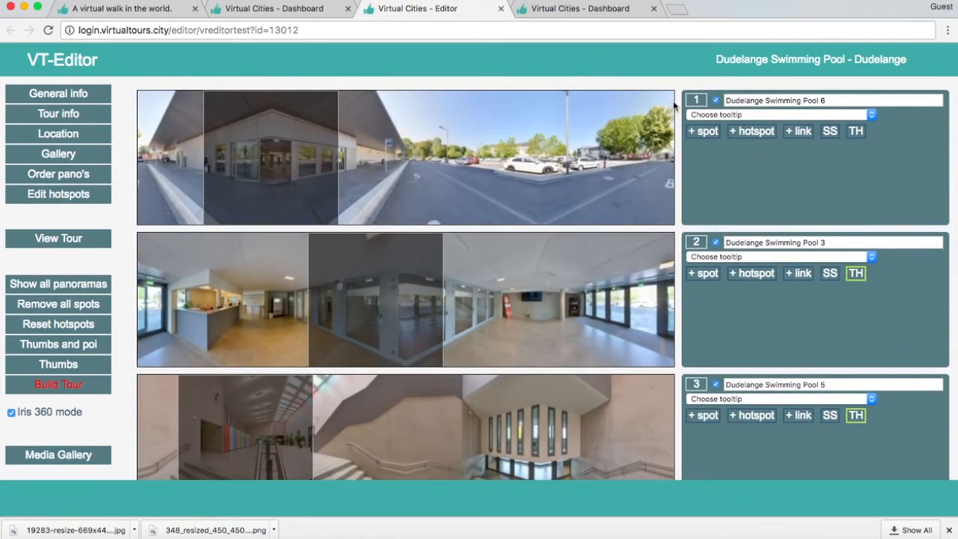
triple_click(746, 100)
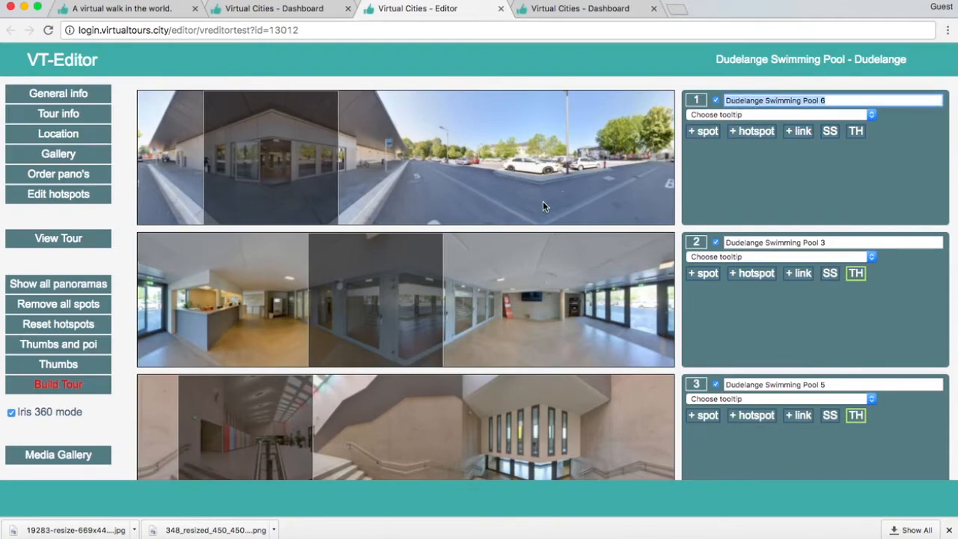
text(Entrance)
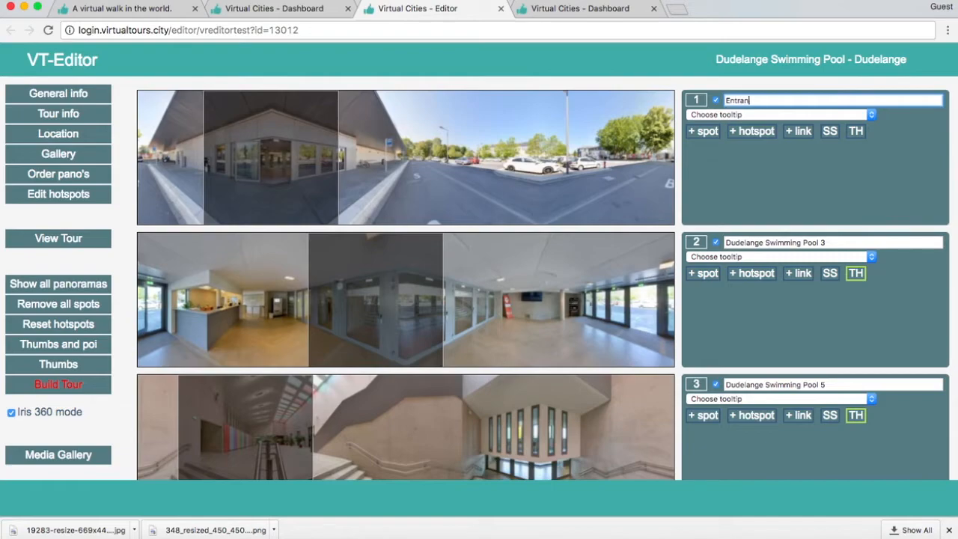
click(745, 240)
text(Reception)
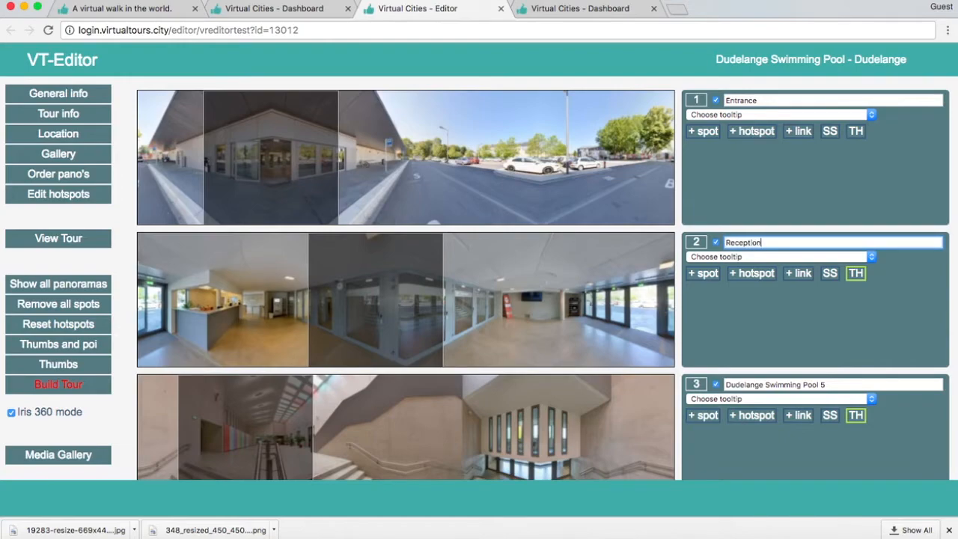
- Rename panorama 3 as Hallway, panorama 4 as Hallway2 and panorama 5 as Indoor
scroll(801, 298, down, 3)
click(794, 275)
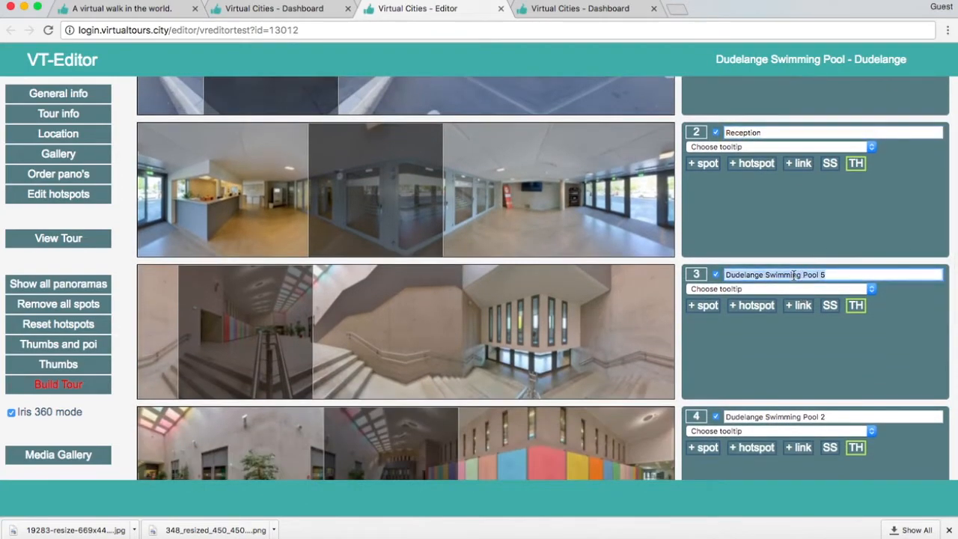
text(Hallway)
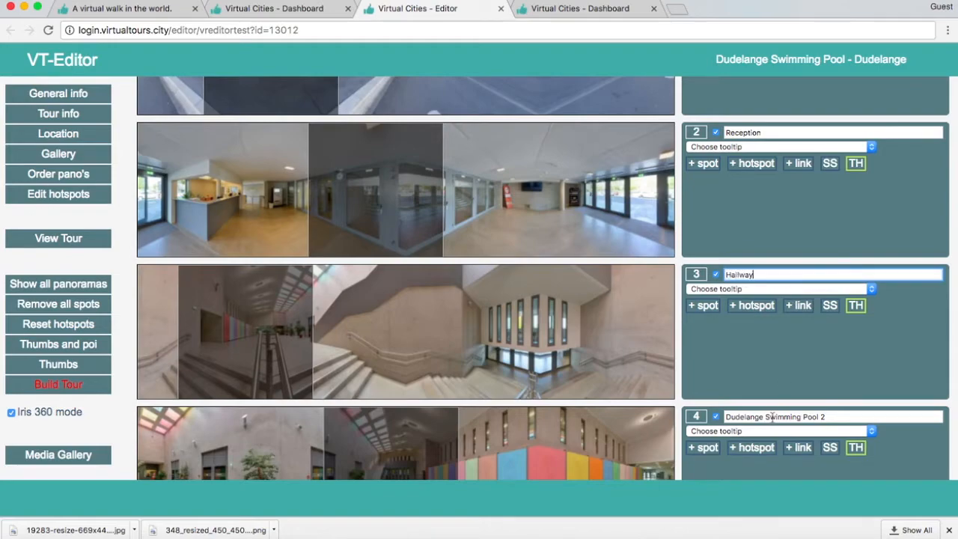
click(772, 419)
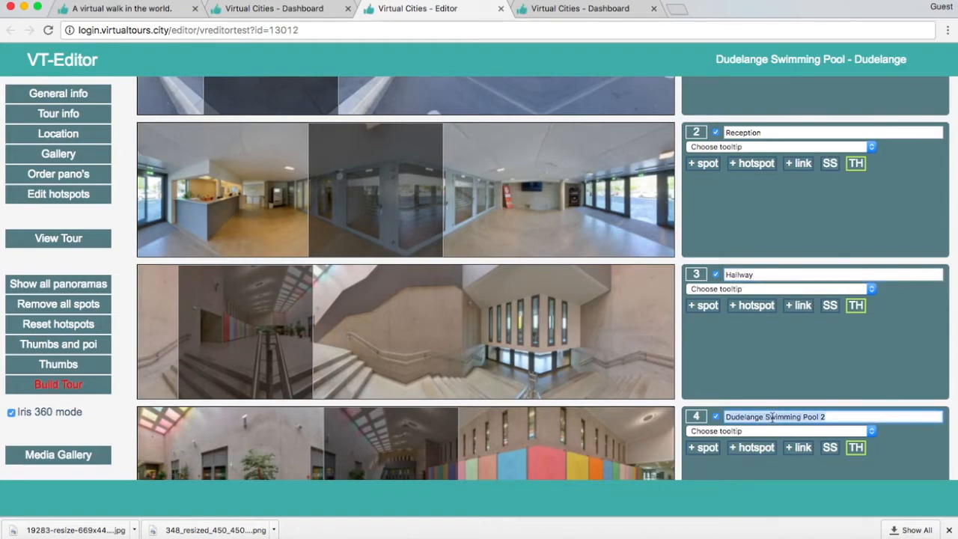
text(Hallway2)
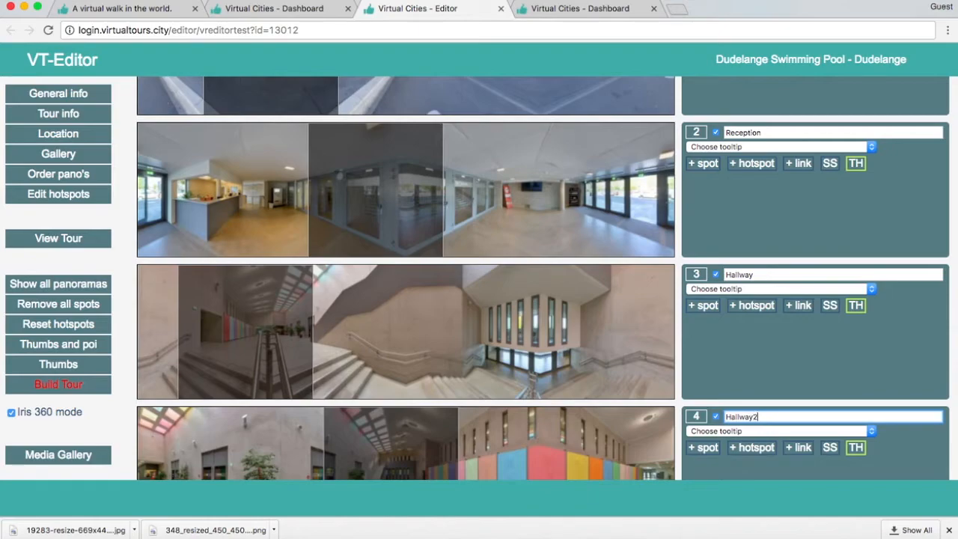
scroll(784, 378, down, 5)
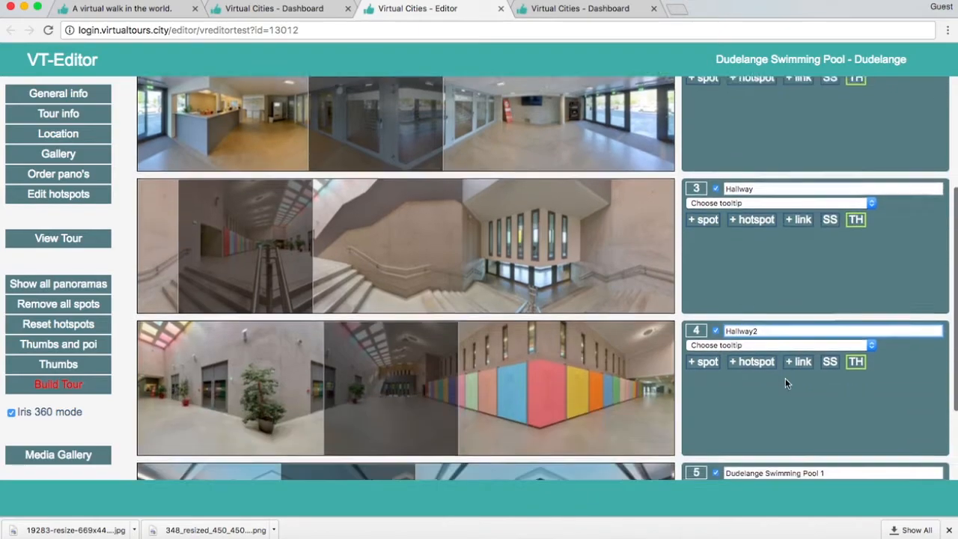
click(785, 379)
click(770, 384)
triple_click(771, 386)
text(I)
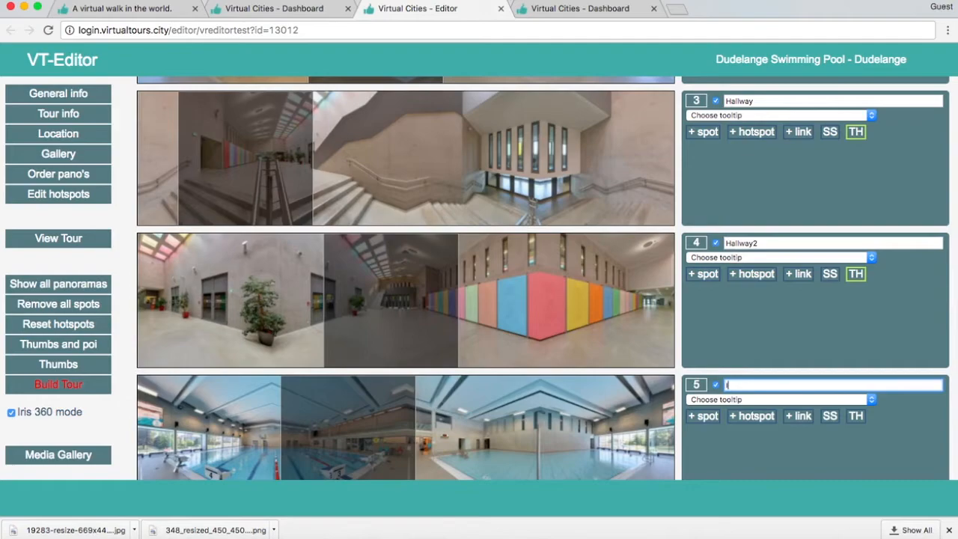
text(ndoor Swimming Pool)
- Add a spot on the Entrance panorama's doors leading to pano 2, and set its target view on the glass partition in Reception
scroll(711, 315, up, 8)
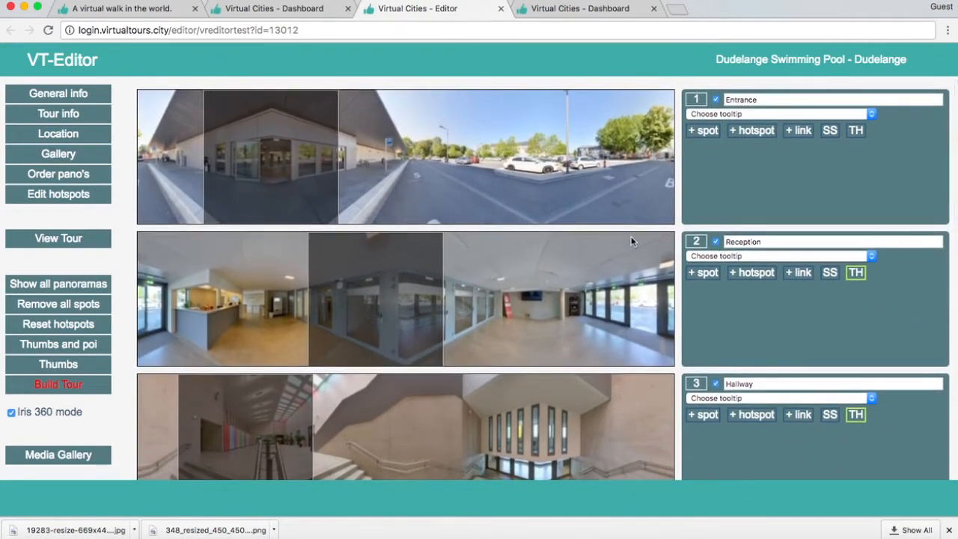
scroll(756, 176, down, 1)
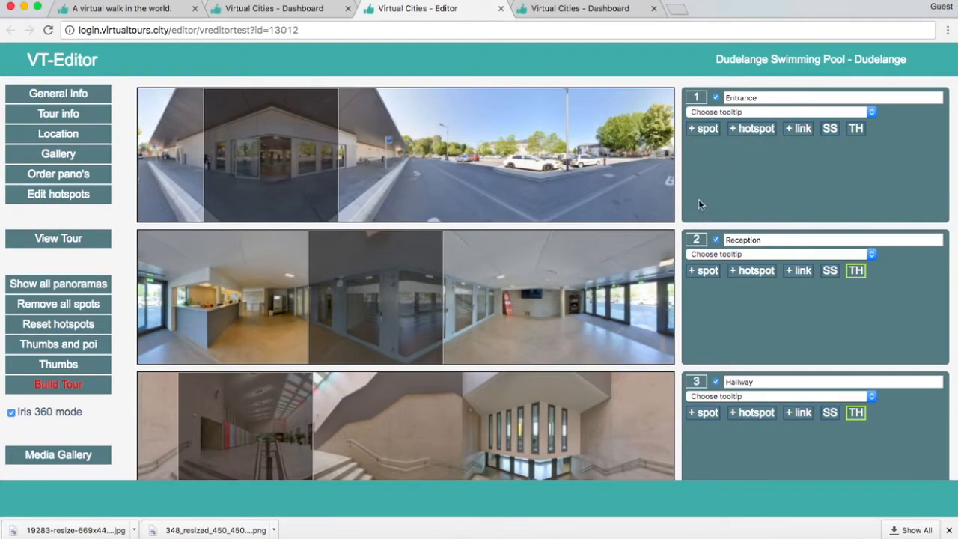
scroll(659, 127, up, 1)
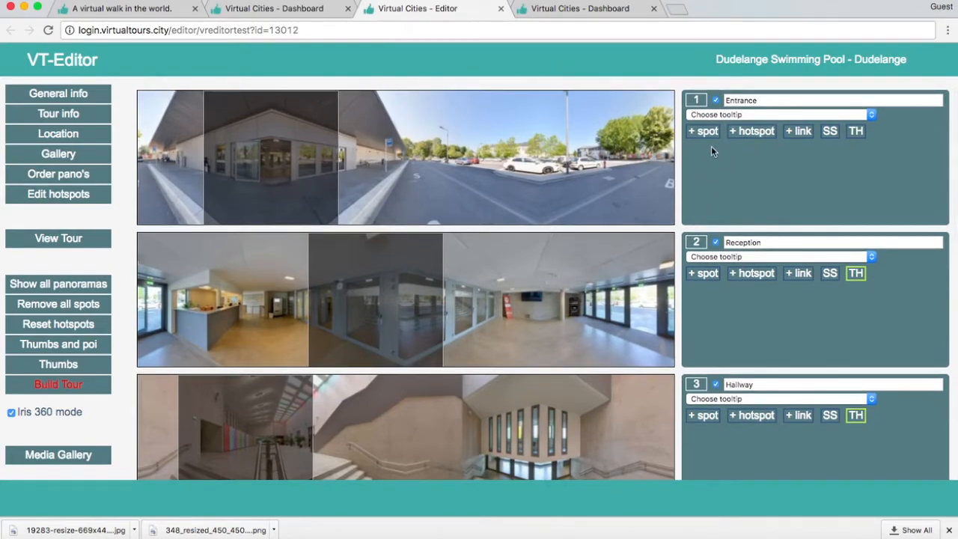
click(703, 134)
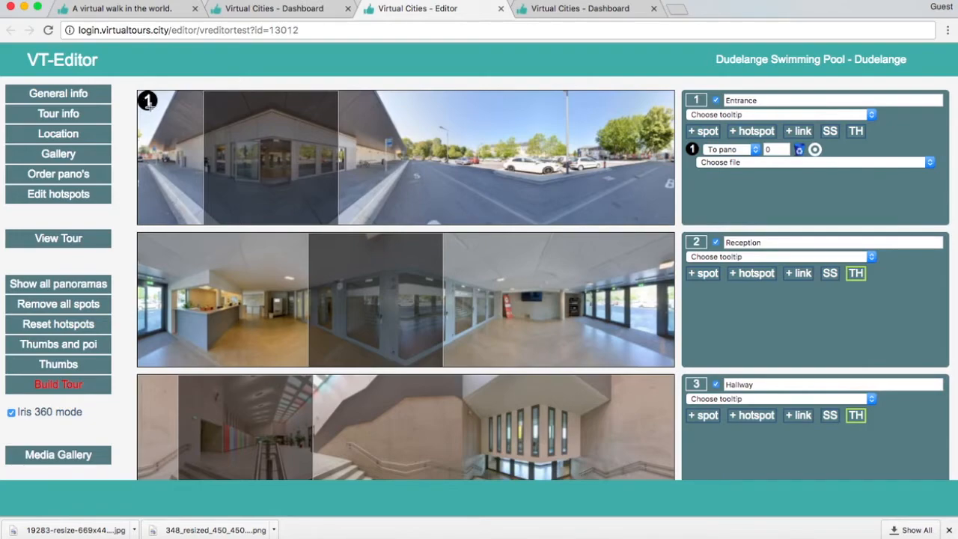
mouse_move(147, 105)
mouse_down()
mouse_move(265, 167)
mouse_move(278, 162)
mouse_up()
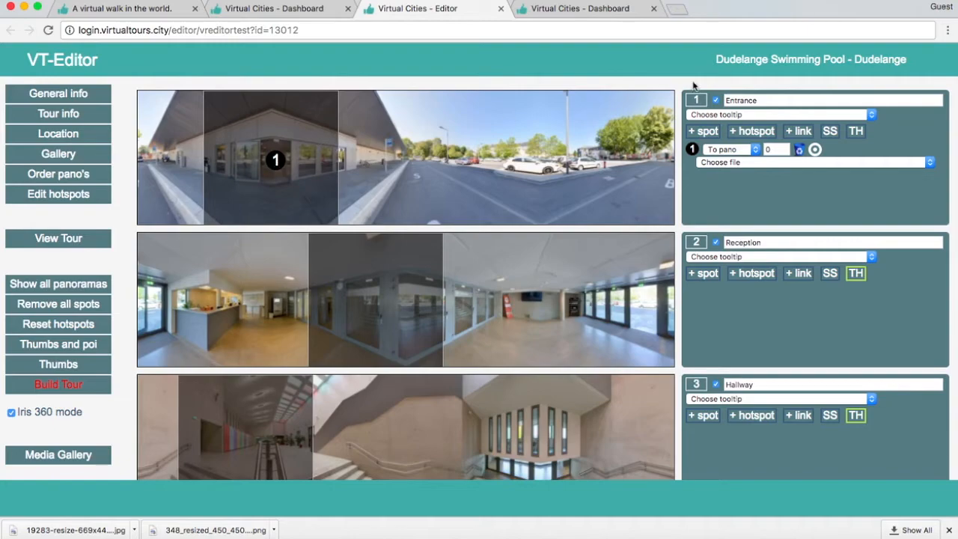
click(776, 147)
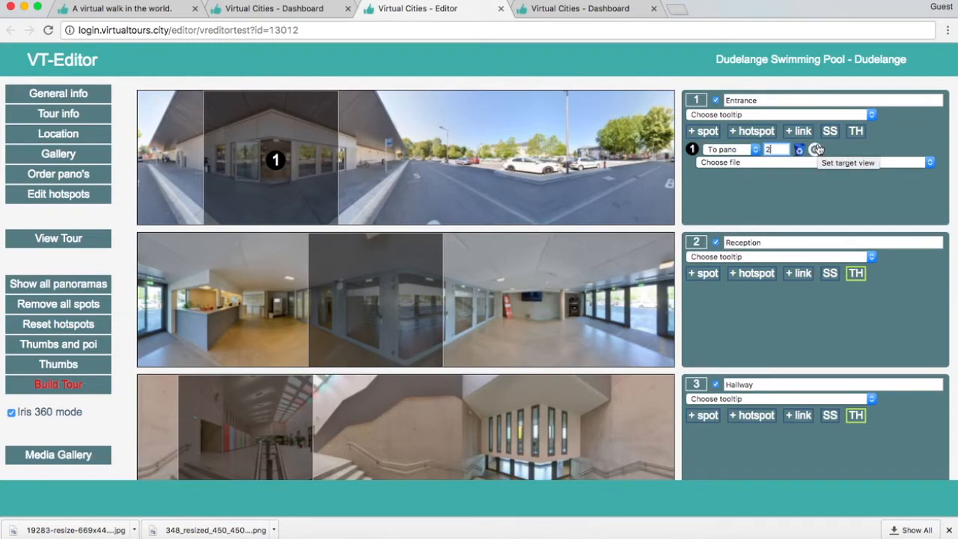
click(816, 150)
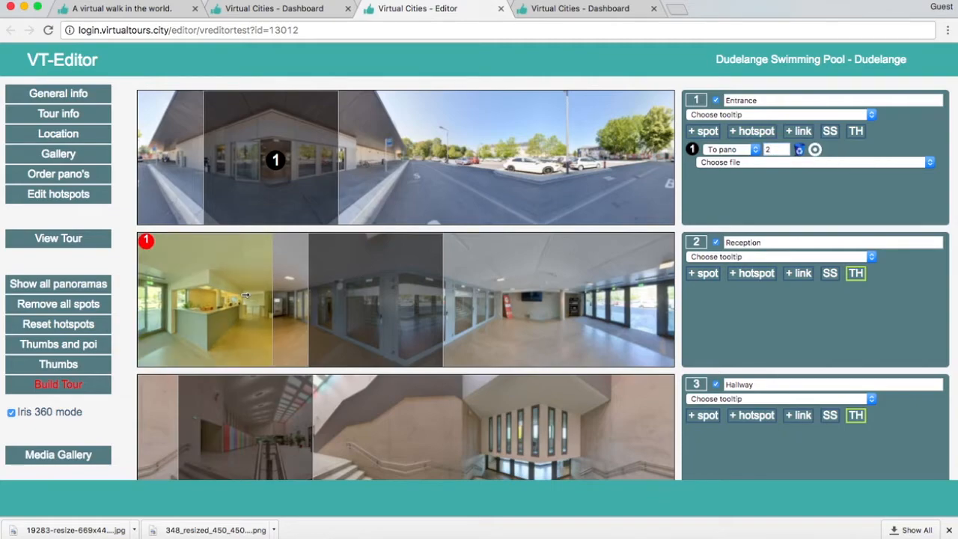
mouse_move(246, 294)
mouse_down()
mouse_move(402, 303)
mouse_move(383, 305)
mouse_move(469, 297)
mouse_move(496, 310)
mouse_move(480, 312)
mouse_up()
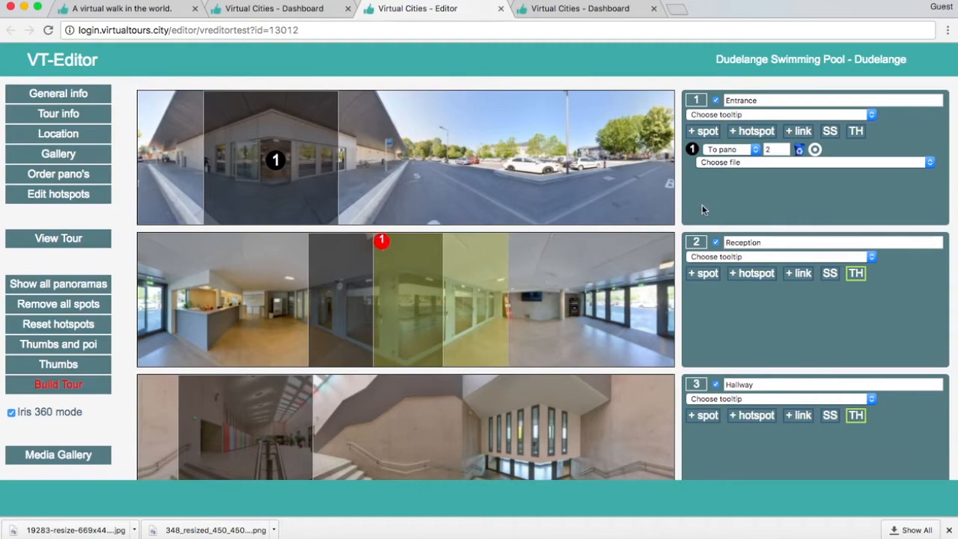
- Add a spot on the glass partition in Reception leading to pano 3, and set its target view on the stair handrail in Hallway
scroll(705, 224, down, 2)
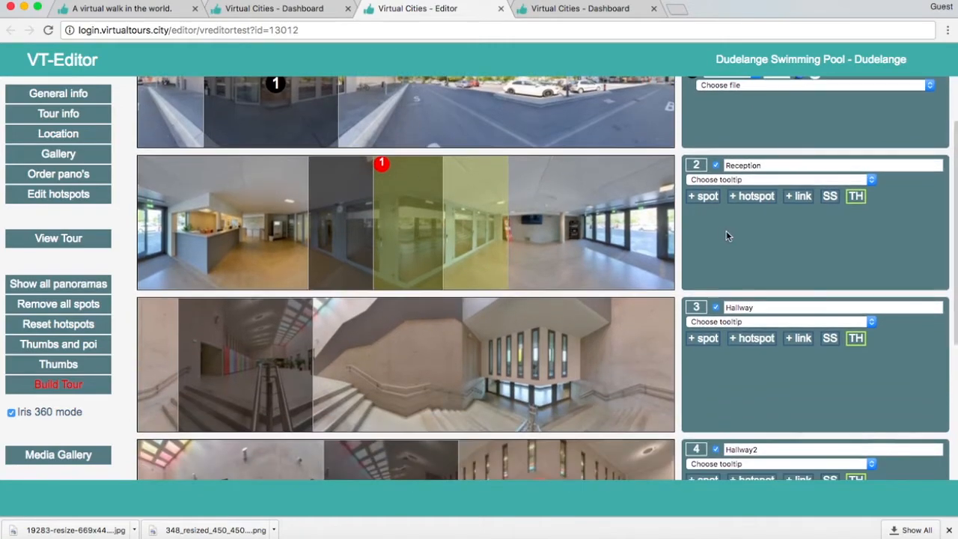
scroll(726, 231, down, 1)
click(705, 175)
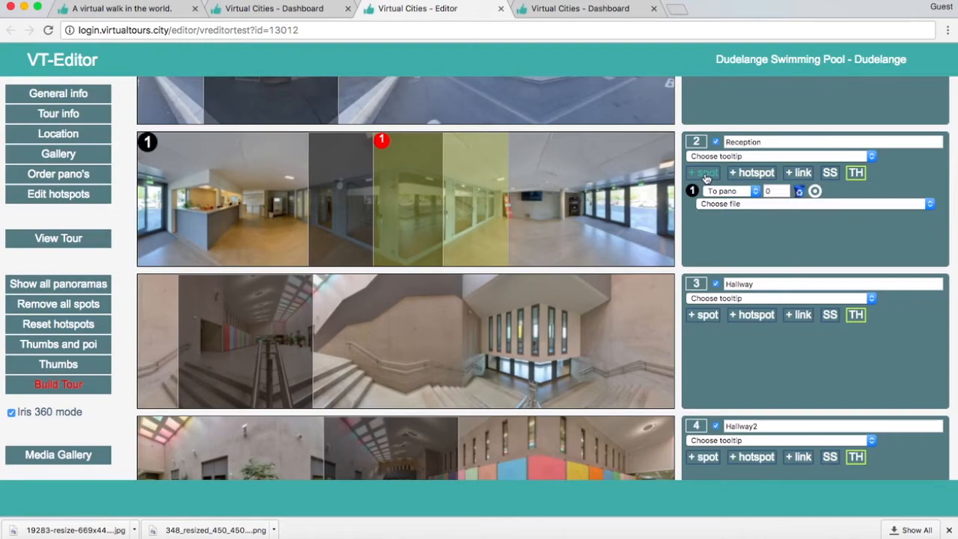
mouse_move(149, 142)
mouse_down()
mouse_move(231, 171)
mouse_move(421, 207)
mouse_move(377, 213)
mouse_move(409, 210)
mouse_up()
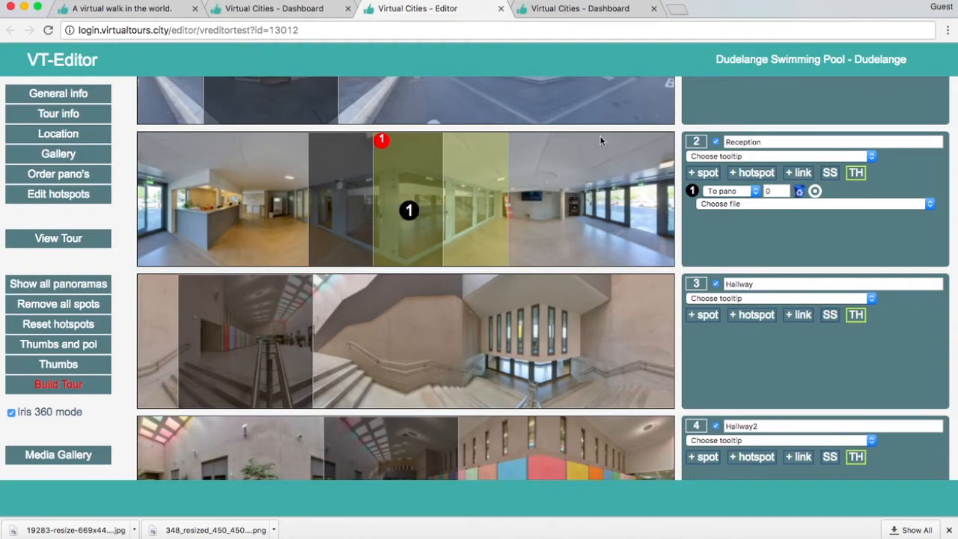
click(772, 191)
text(3)
scroll(732, 270, down, 1)
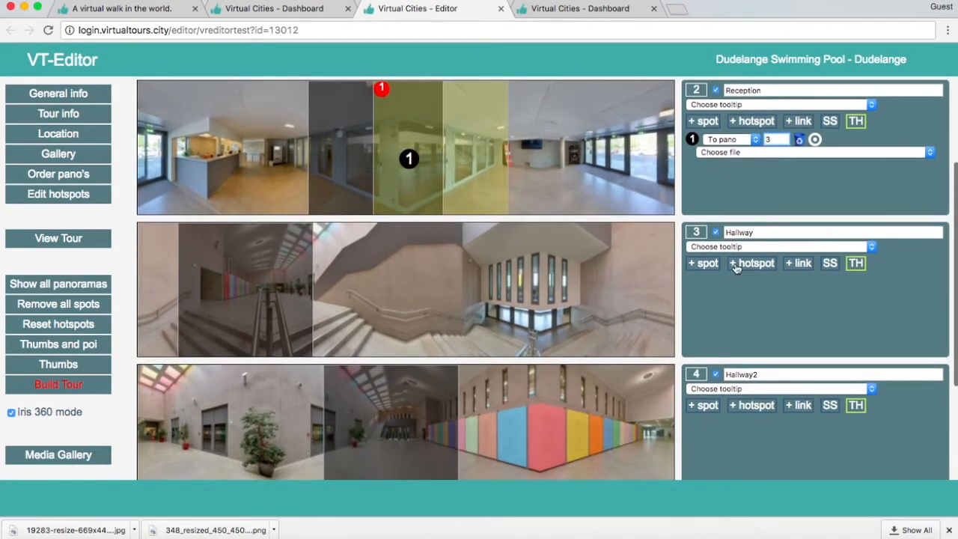
click(814, 139)
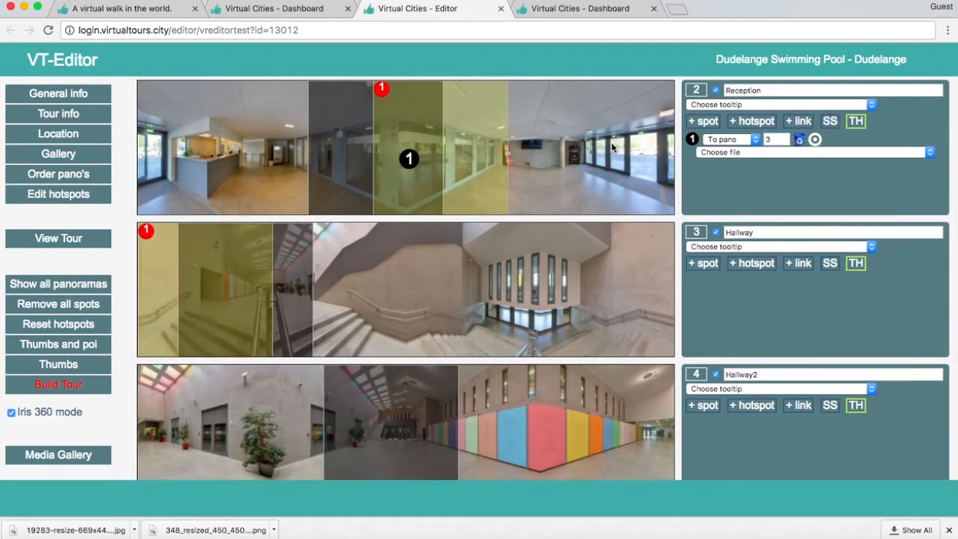
drag(252, 271, 311, 275)
- Add a spot on the stair handrail in the Hallway panorama leading to pano 4
scroll(719, 182, down, 3)
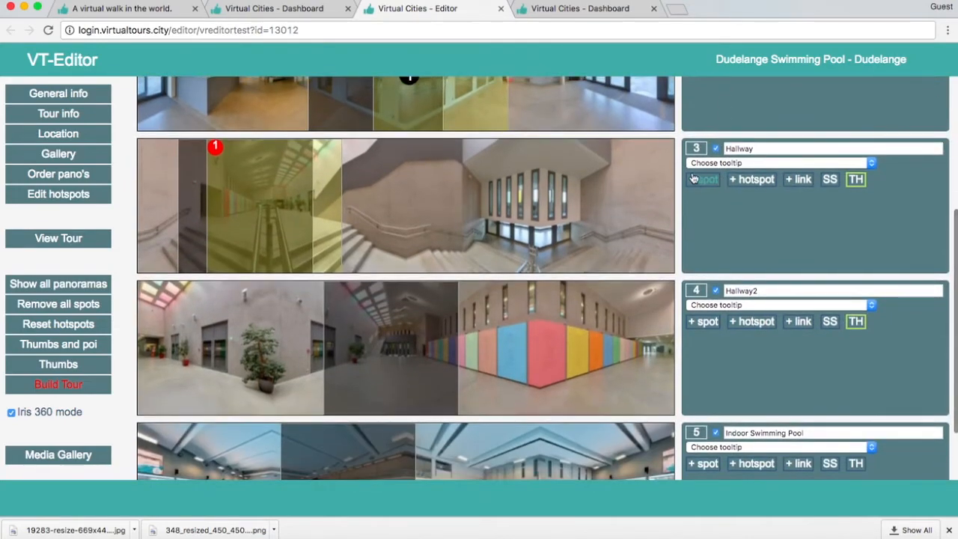
click(716, 185)
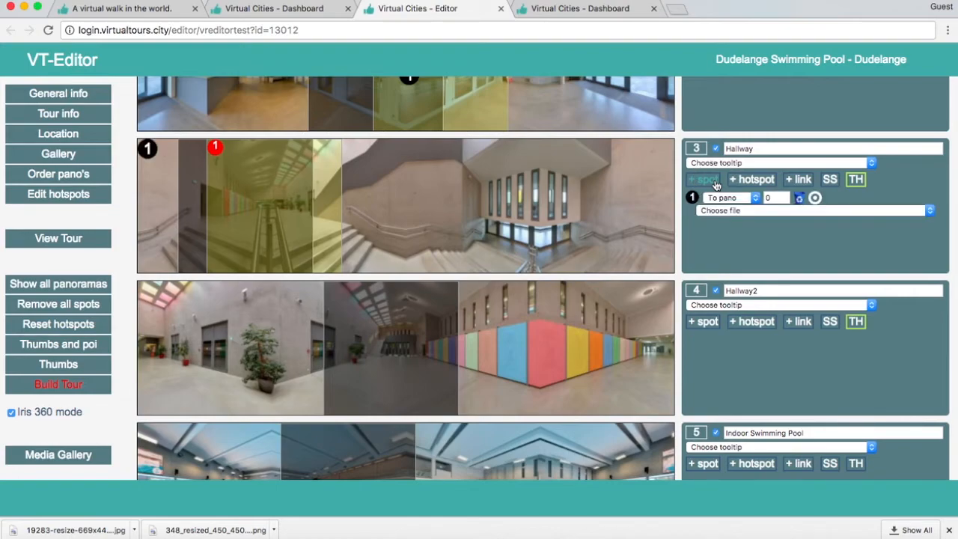
click(149, 151)
drag(149, 151, 269, 203)
click(765, 195)
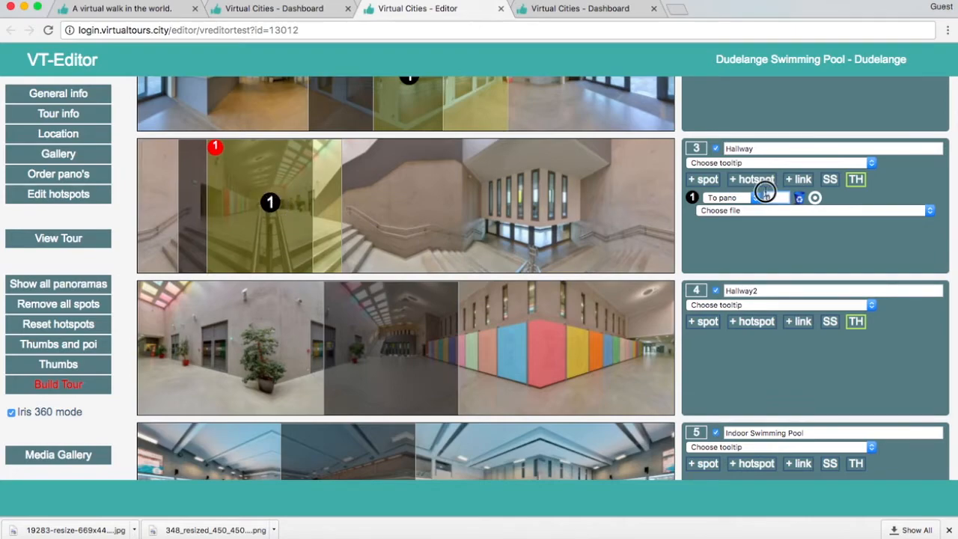
scroll(748, 247, down, 3)
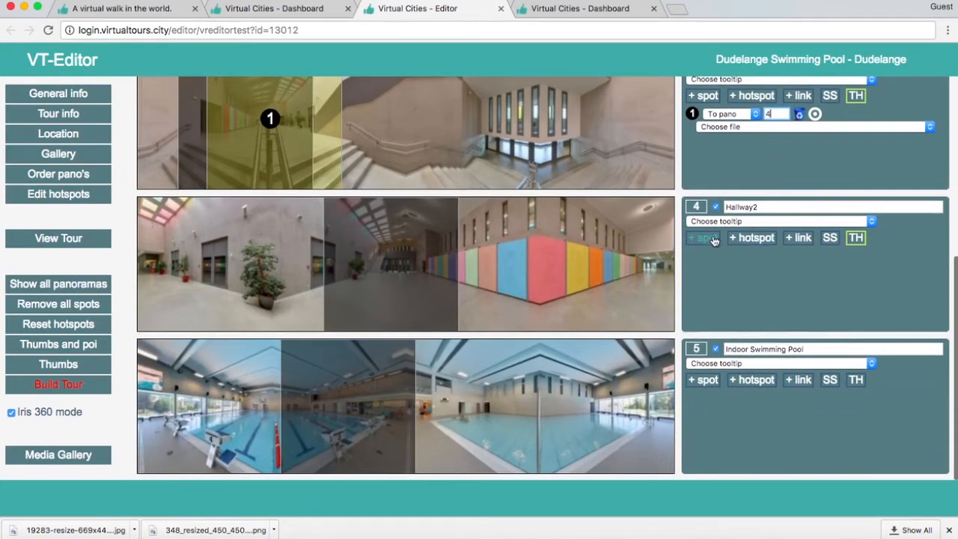
- Add a spot to Hallway2, and set the Hallway spot's target view on Hallway2's far stairs beside the coloured wall
click(707, 238)
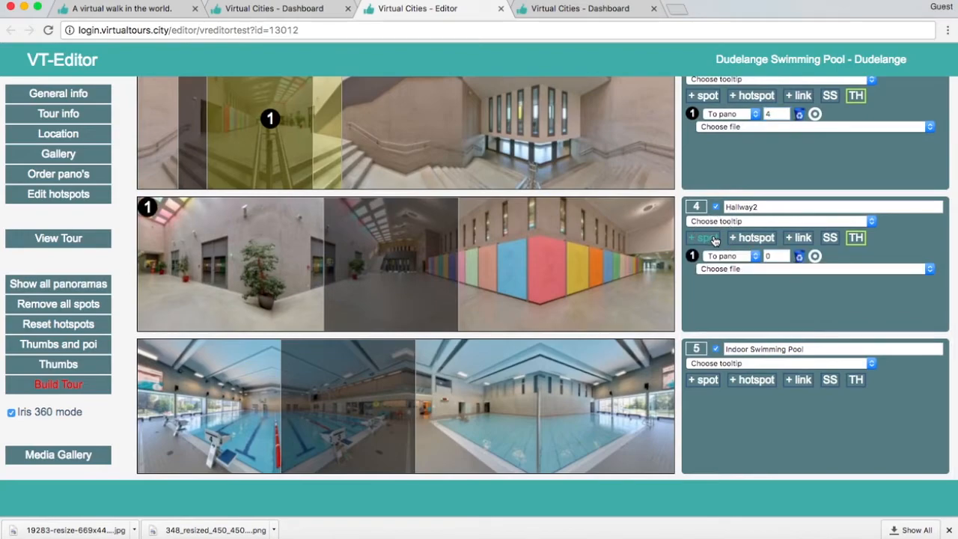
click(814, 113)
drag(219, 266, 396, 273)
- Link the Hallway2 spot to pano 5, and set its target view on the pool beside the concrete wall in Indoor Swimming Pool
scroll(717, 230, down, 1)
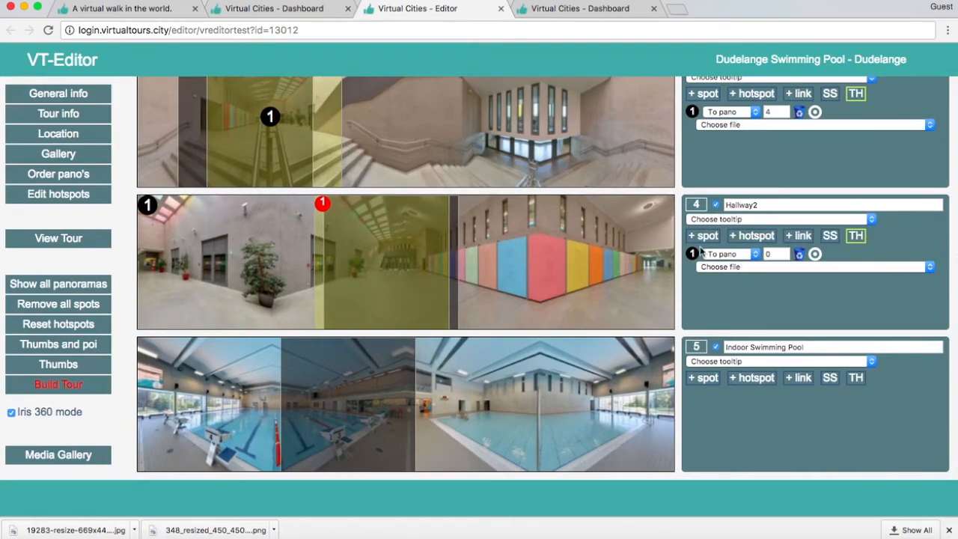
double_click(773, 254)
click(756, 289)
click(798, 256)
drag(241, 386, 481, 409)
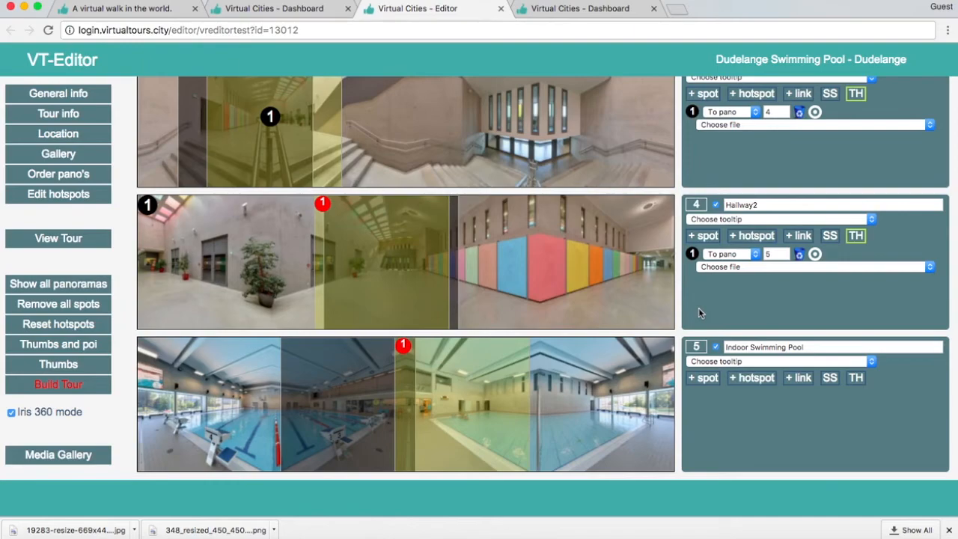
- Add a spot at the poolside in the Indoor Swimming Pool panorama leading to pano 4
click(708, 379)
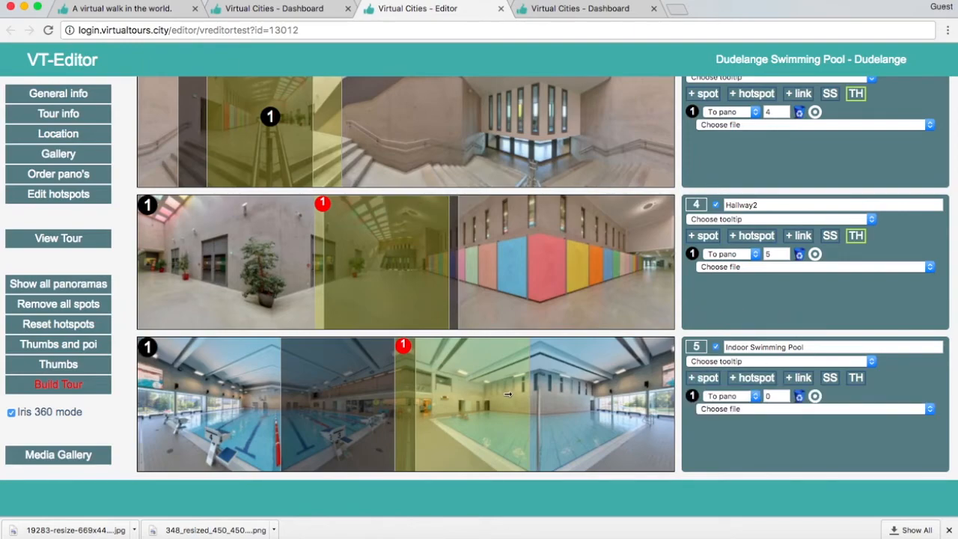
double_click(782, 396)
text(4)
mouse_move(147, 348)
mouse_down()
mouse_move(362, 378)
mouse_move(402, 413)
mouse_up()
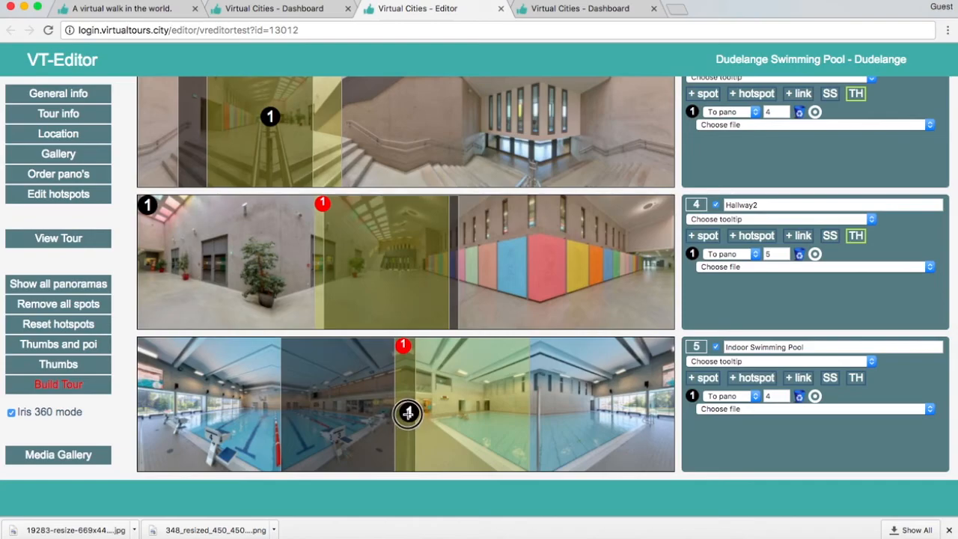
- Review the spots, their pano links and their target views across the Entrance, Reception, Hallway and Hallway2 panoramas
scroll(694, 359, up, 2)
scroll(694, 360, up, 7)
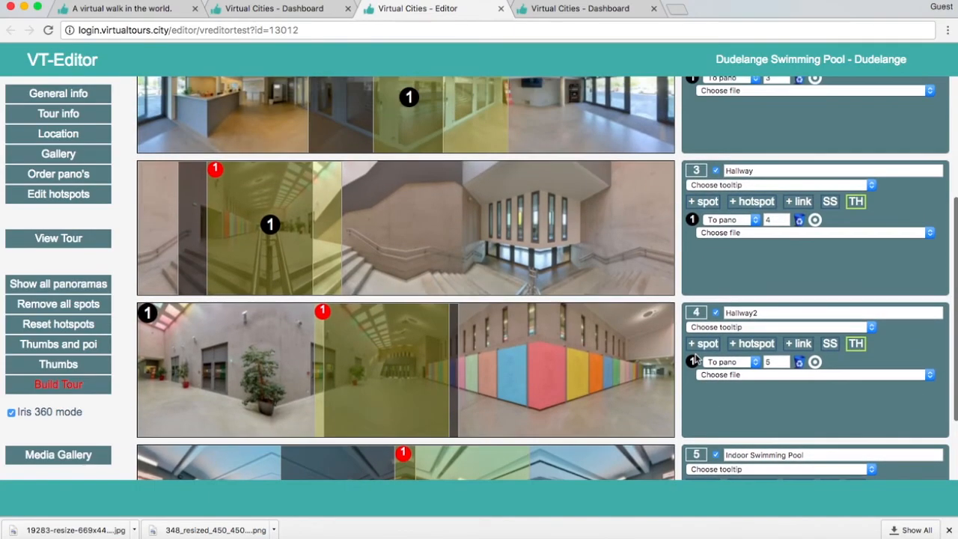
scroll(694, 359, down, 8)
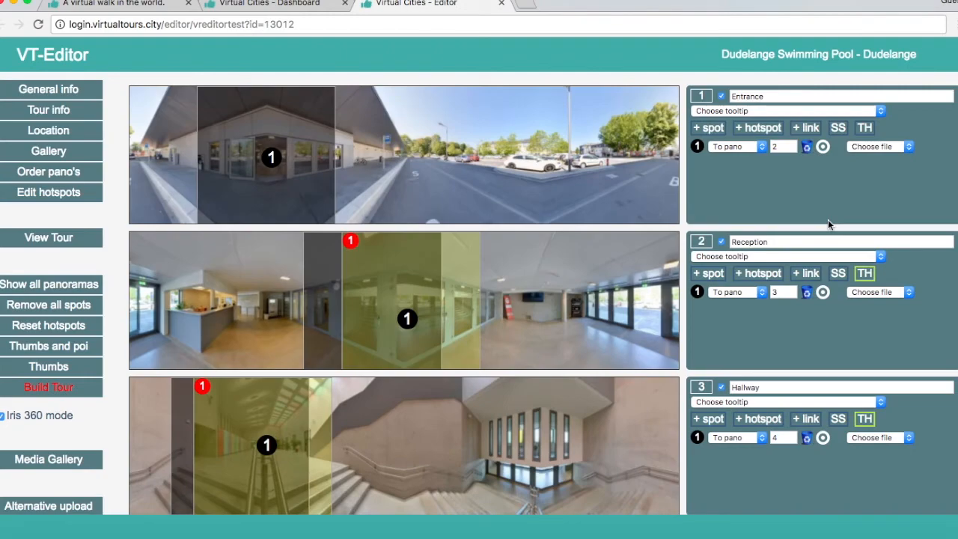
scroll(827, 223, down, 1)
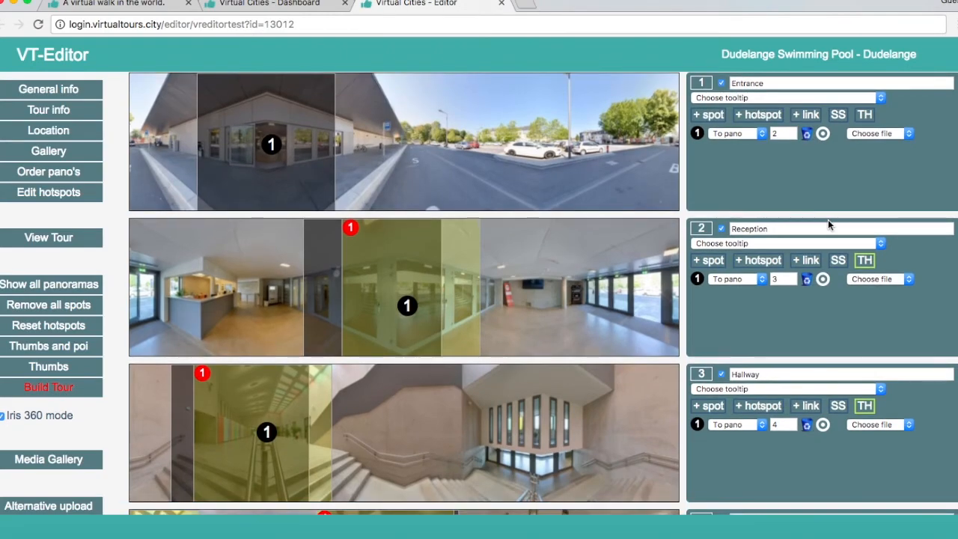
scroll(827, 219, down, 2)
scroll(828, 223, down, 6)
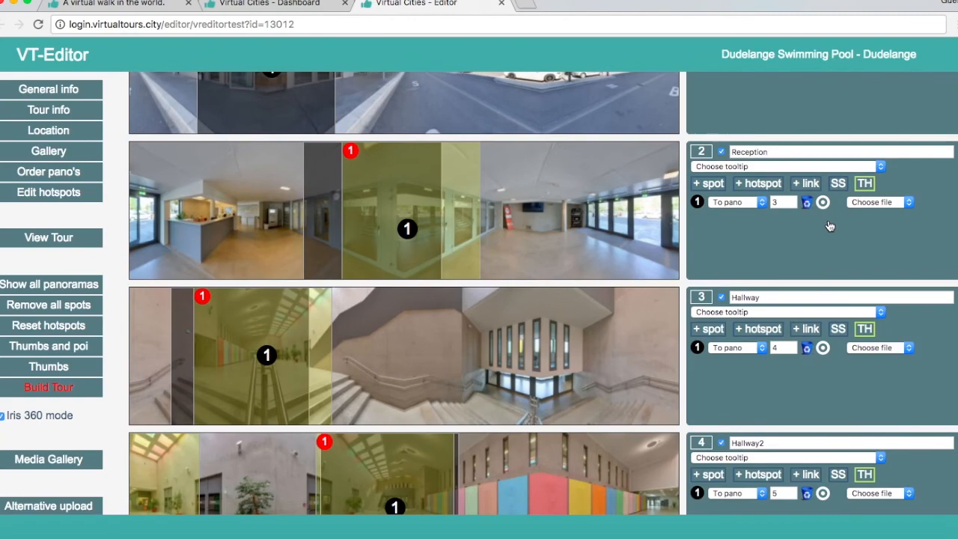
scroll(829, 226, up, 3)
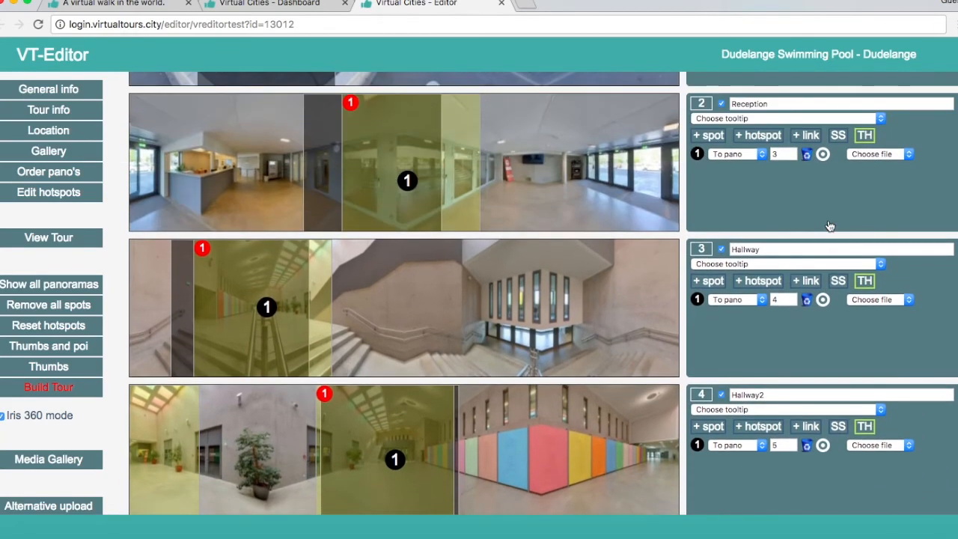
- Build the tour, and open the Dudelange Swimming Pool tour for viewing from the refreshed business list
click(63, 388)
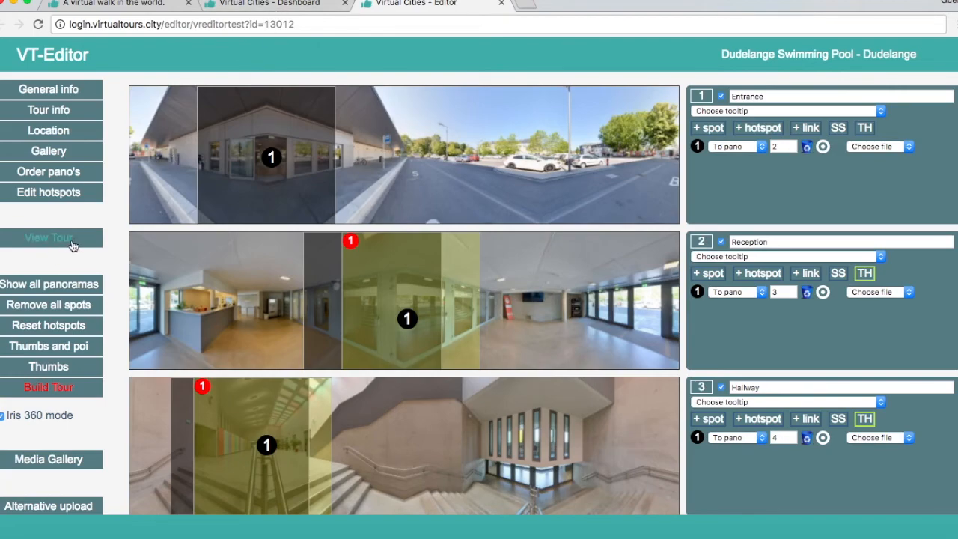
click(254, 5)
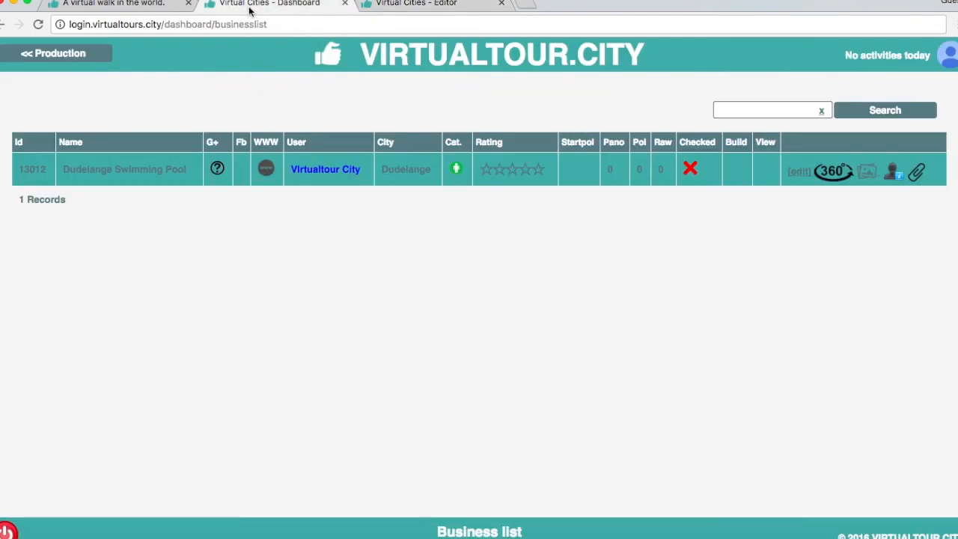
click(38, 24)
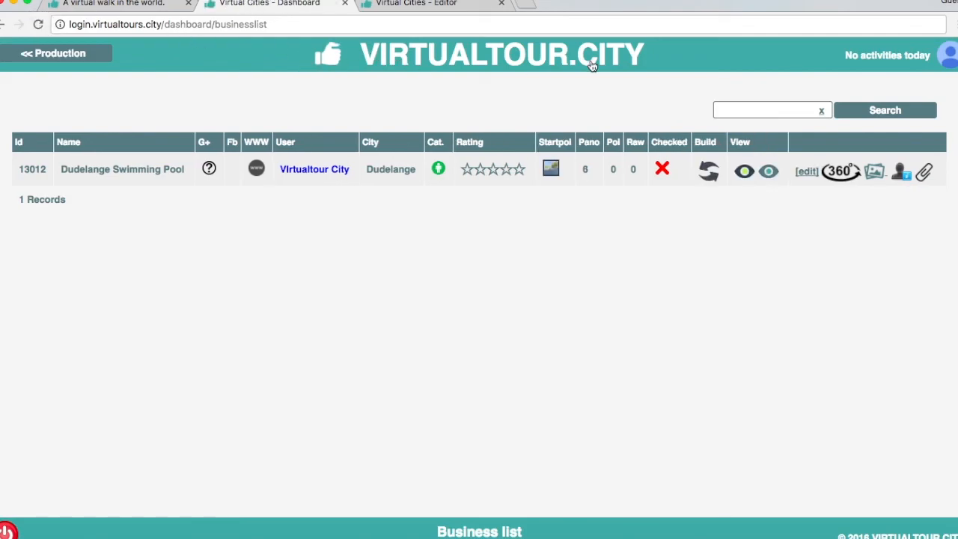
click(745, 171)
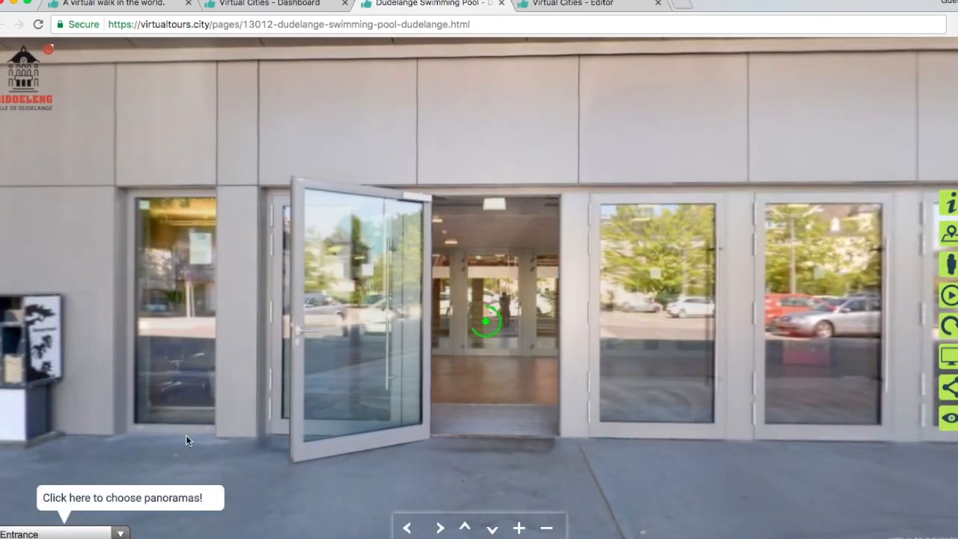
- Walk through the built tour by following its spots from Entrance through Reception and Hallway to Hallway2, and look around there
click(113, 529)
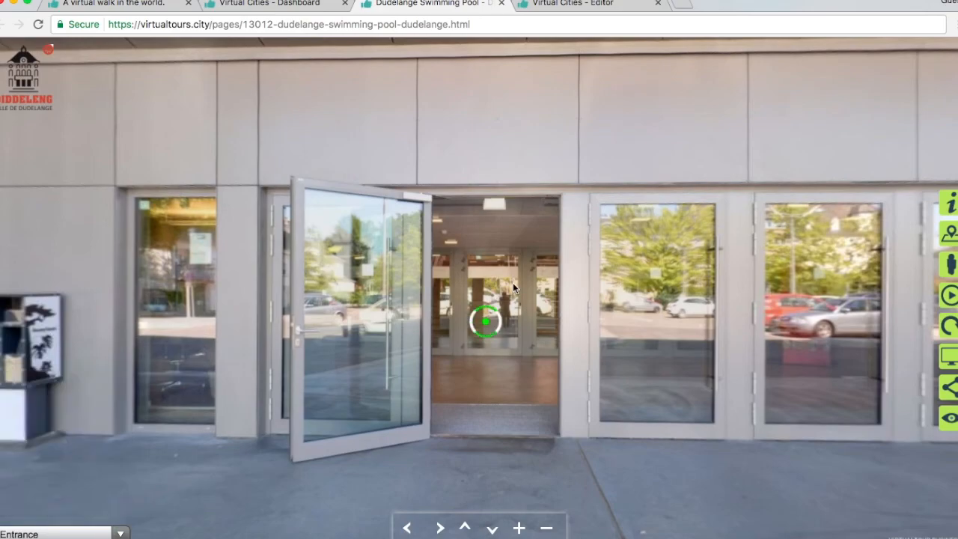
click(480, 320)
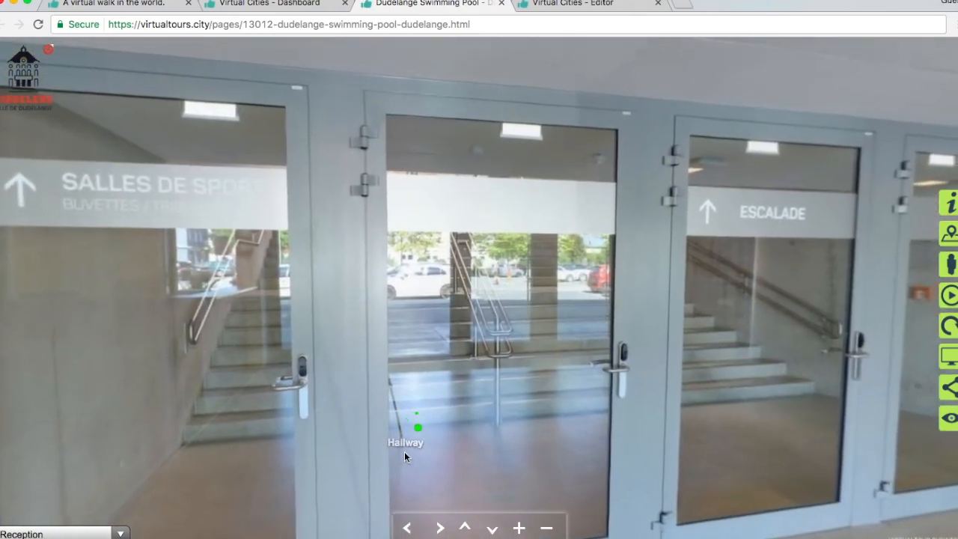
click(413, 422)
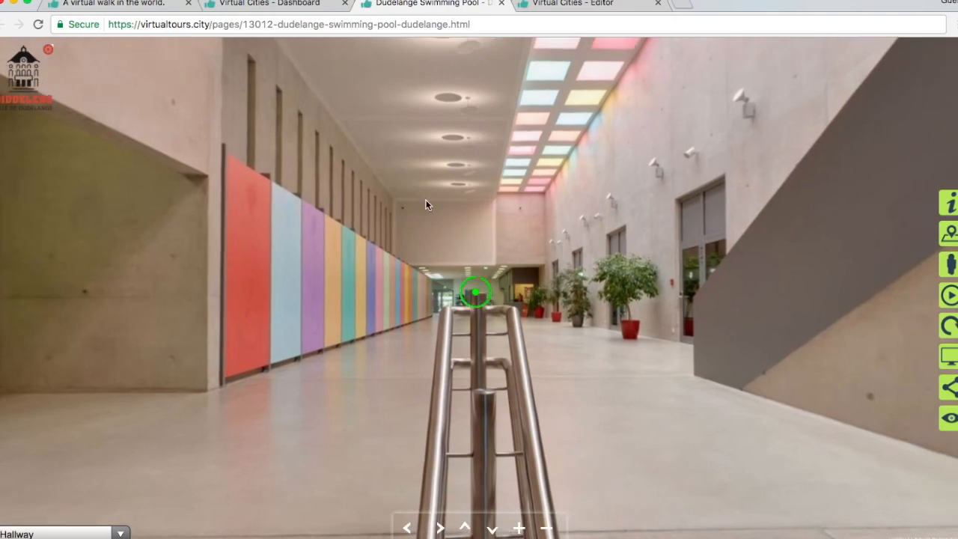
click(476, 296)
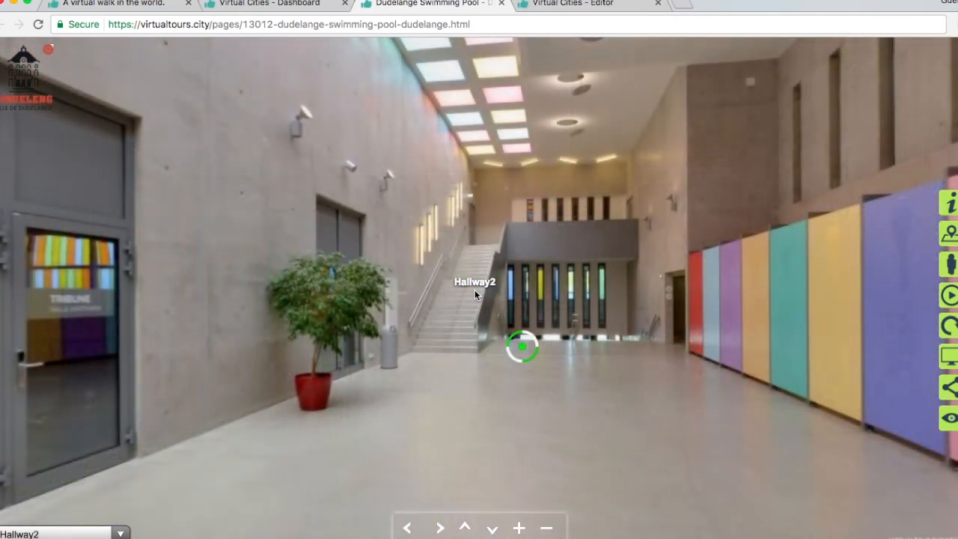
drag(475, 289, 417, 290)
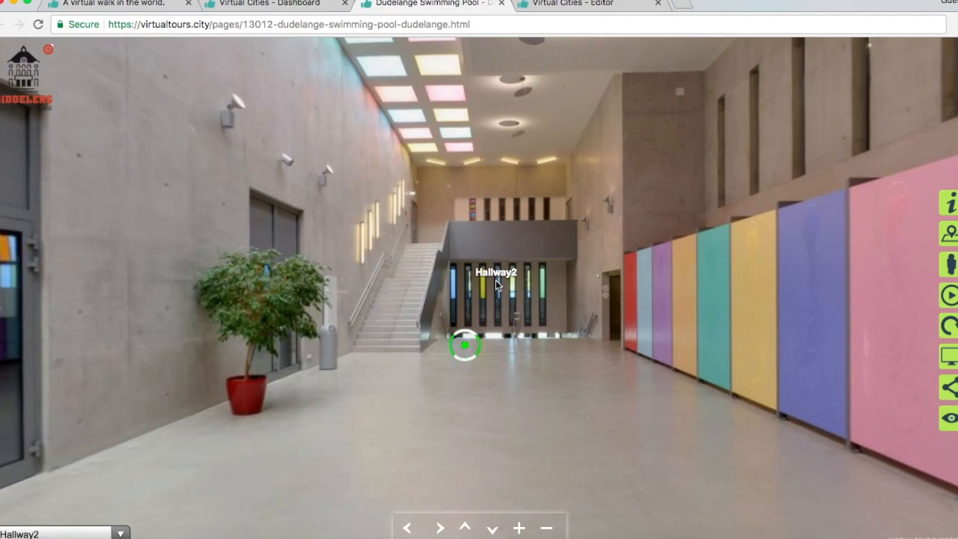
drag(495, 280, 495, 286)
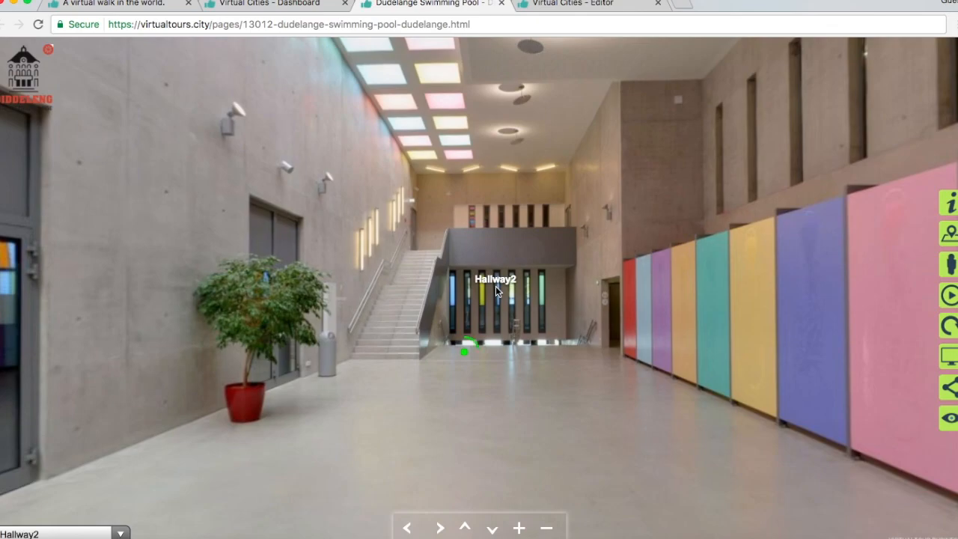